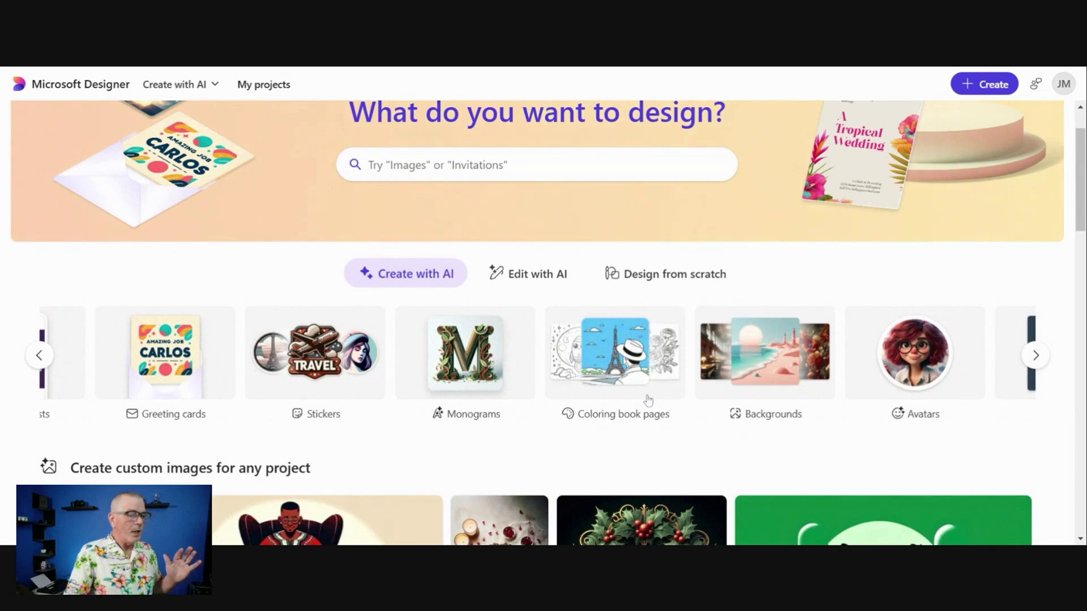
Open the AI wallpaper creator's description for editing, and close the enlarged preview of the cartoon lake wallpaper with forest animals
{"action": "left_click", "coordinate": [690, 344]}
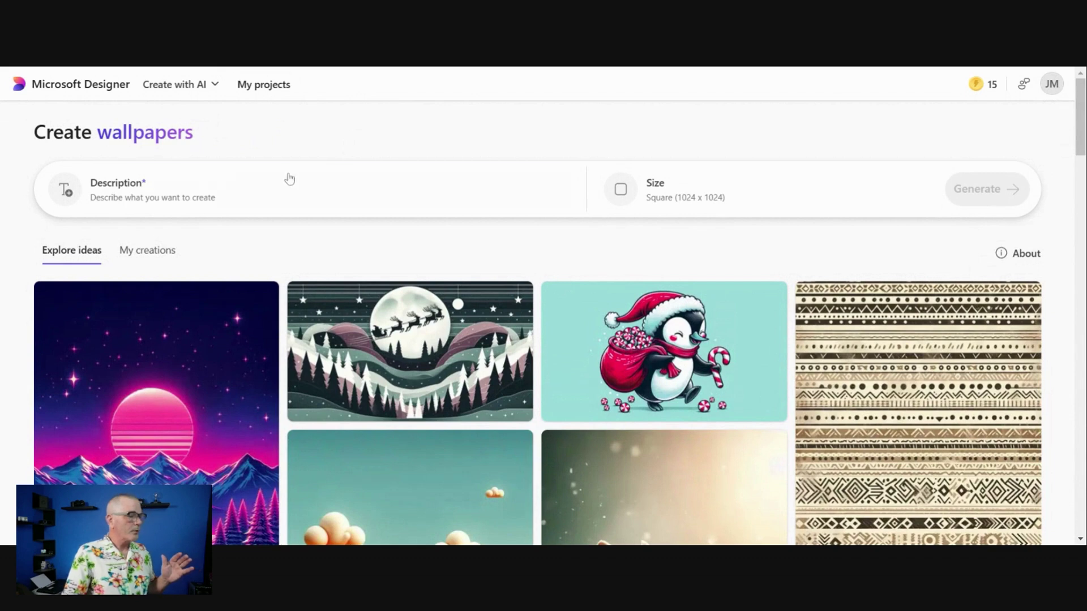
{"action": "left_click", "coordinate": [228, 196]}
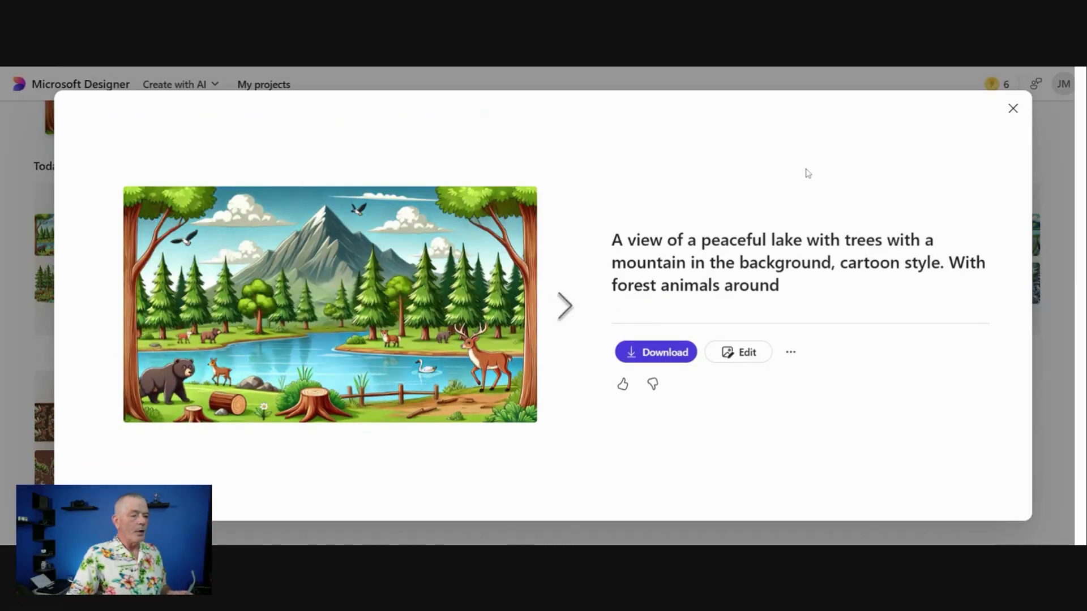
{"action": "left_click", "coordinate": [1012, 108]}
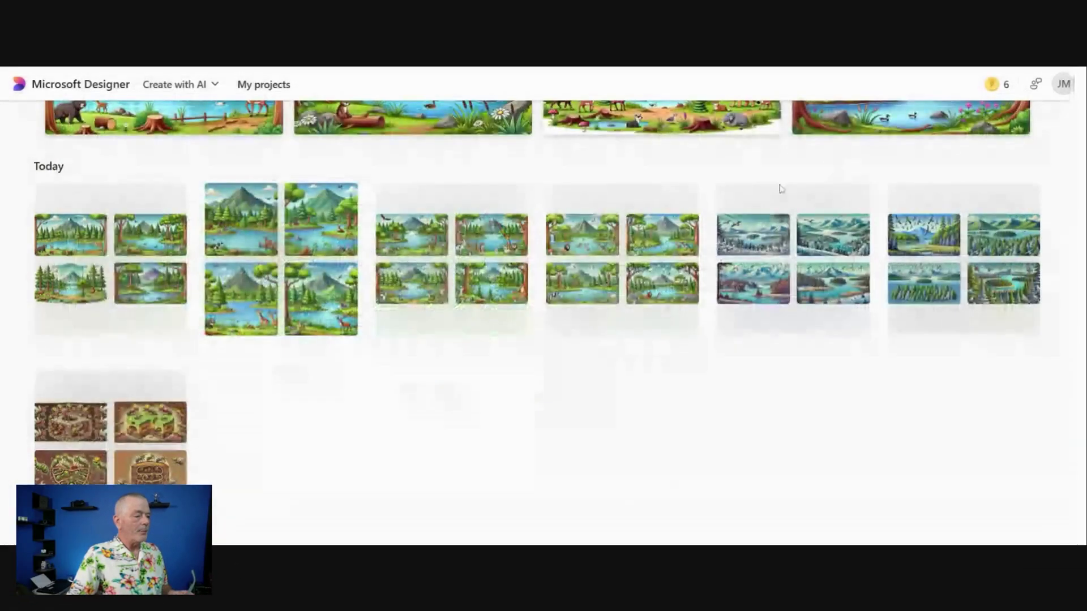
{"action": "scroll", "coordinate": [354, 293], "scroll_direction": "up", "scroll_amount": 1}
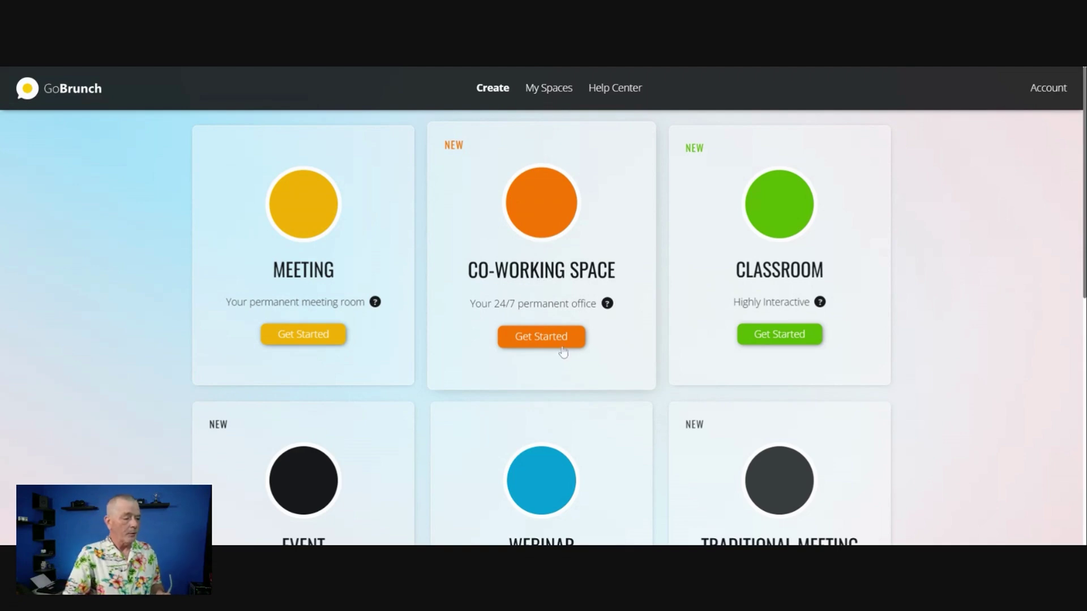
Switch to GoBrunch and start a new co-working space named "LAKE GEORGE THIS WEEK"
{"action": "left_click", "coordinate": [563, 351]}
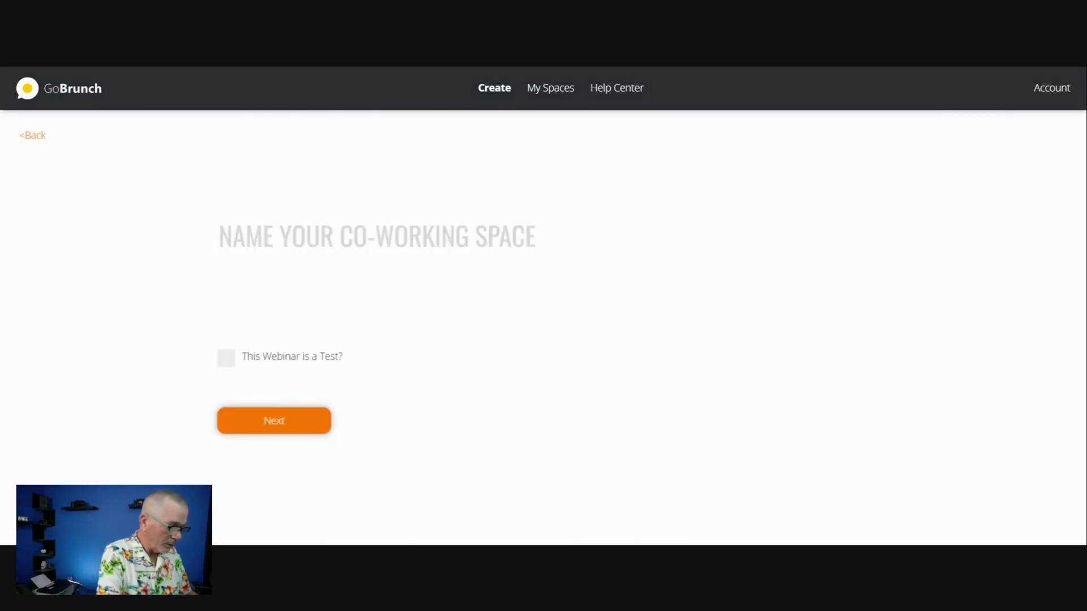
{"action": "type", "text": "LAKE GE"}
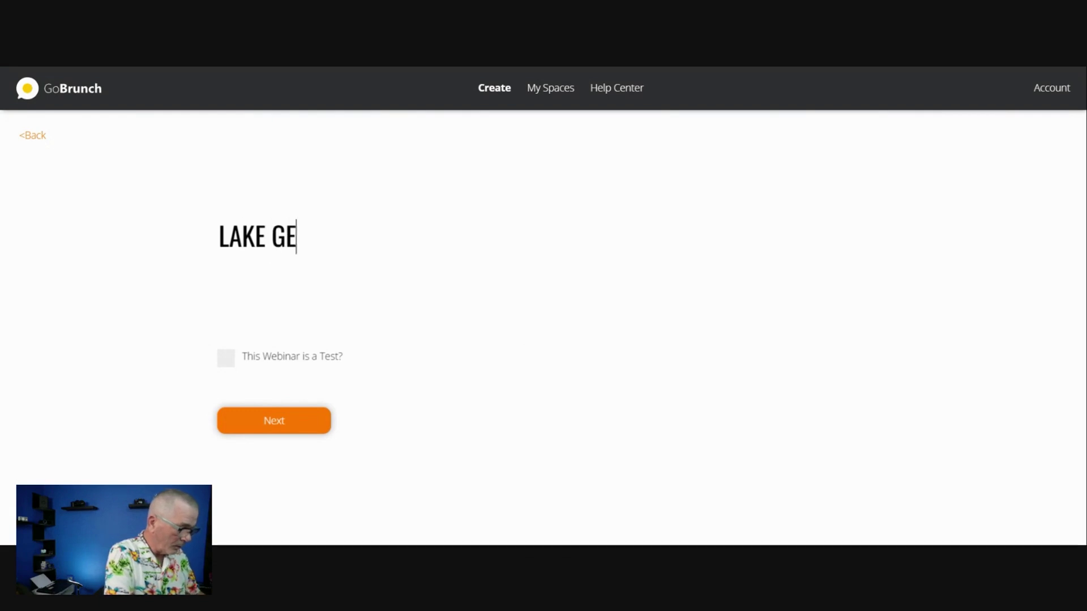
{"action": "type", "text": "ORGE THIS WEEK"}
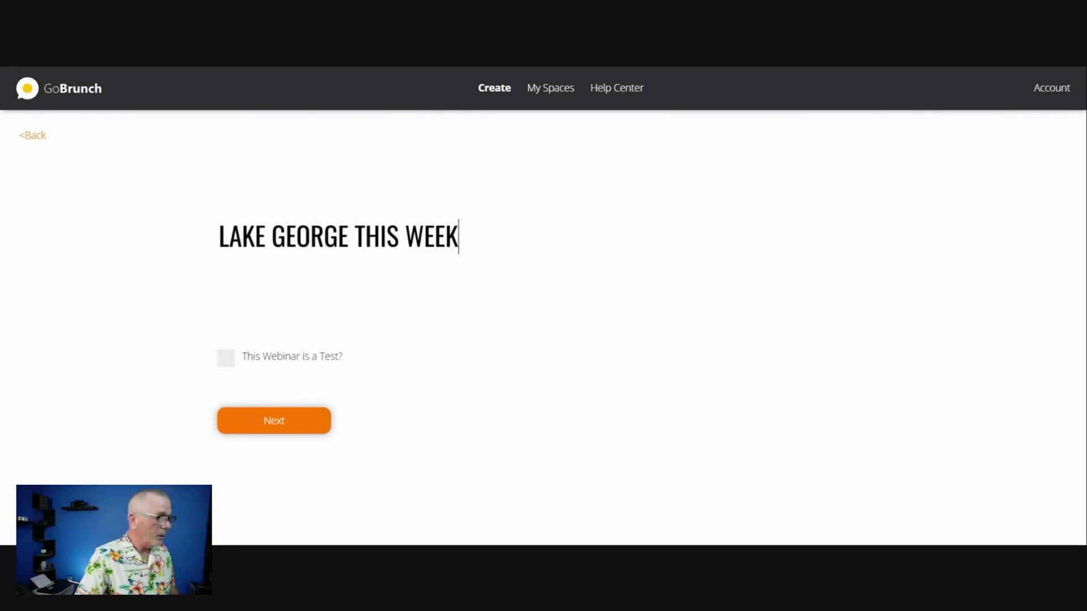
{"action": "key", "text": "Return"}
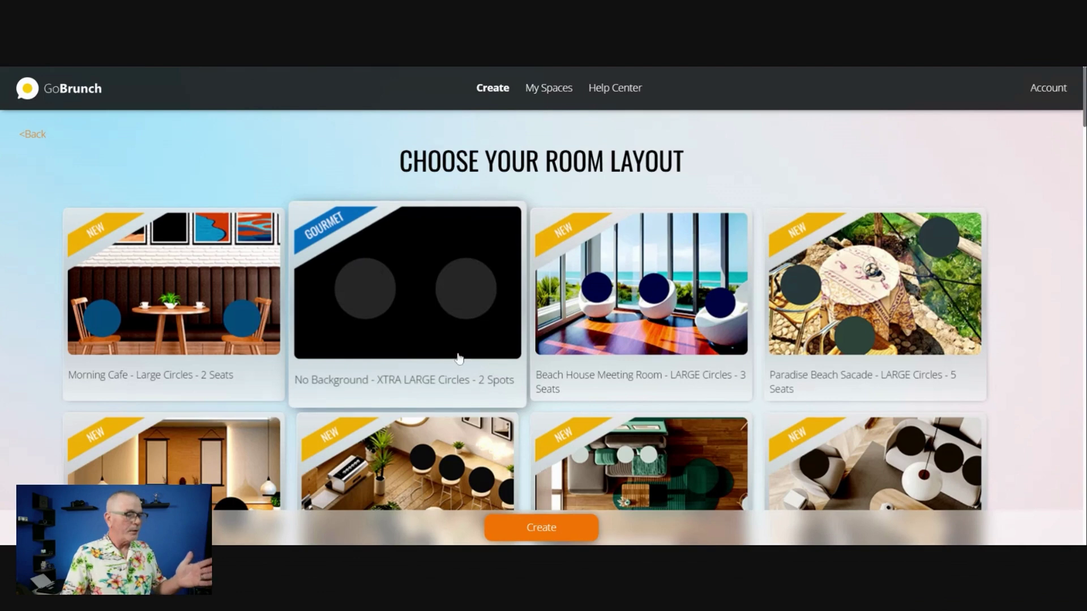
Choose the "Isometric Coffee-Shop - 10 Seats" room layout and create the space with it
{"action": "scroll", "coordinate": [458, 358], "scroll_direction": "down", "scroll_amount": 1}
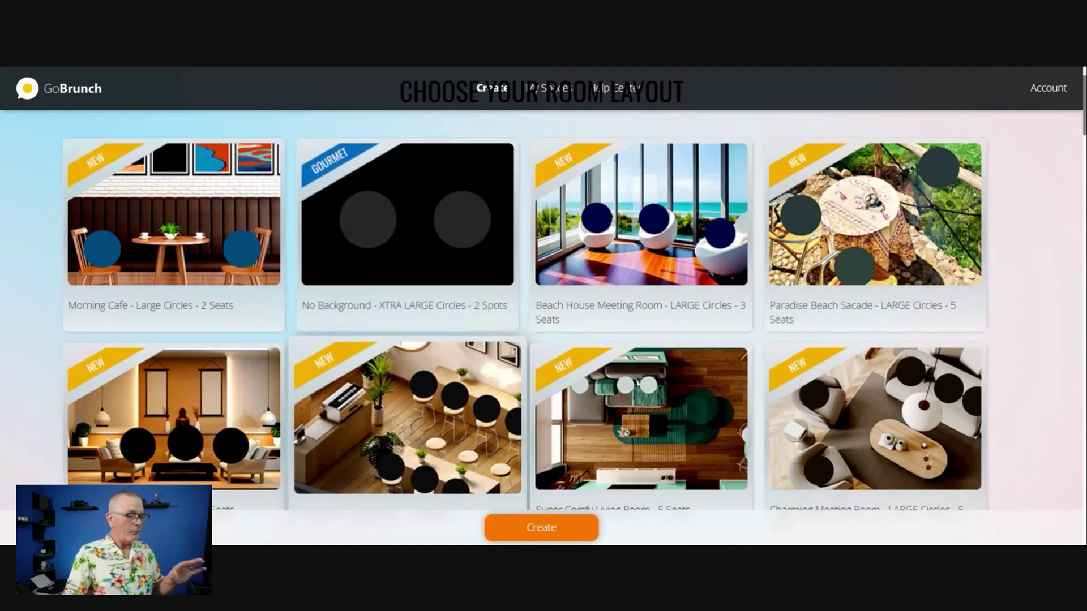
{"action": "scroll", "coordinate": [459, 359], "scroll_direction": "down", "scroll_amount": 2}
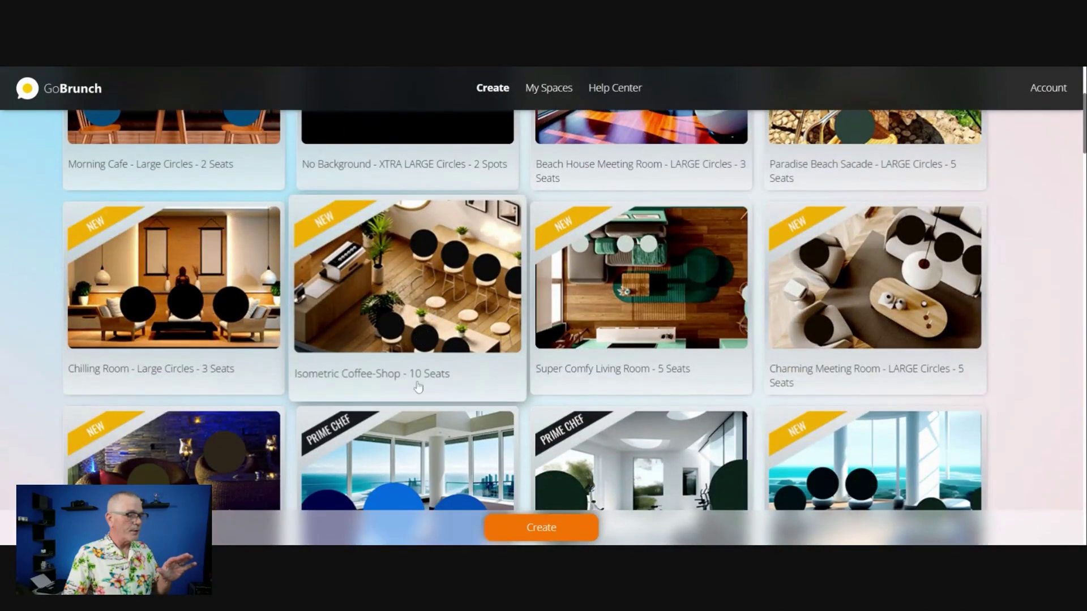
{"action": "left_click", "coordinate": [419, 311]}
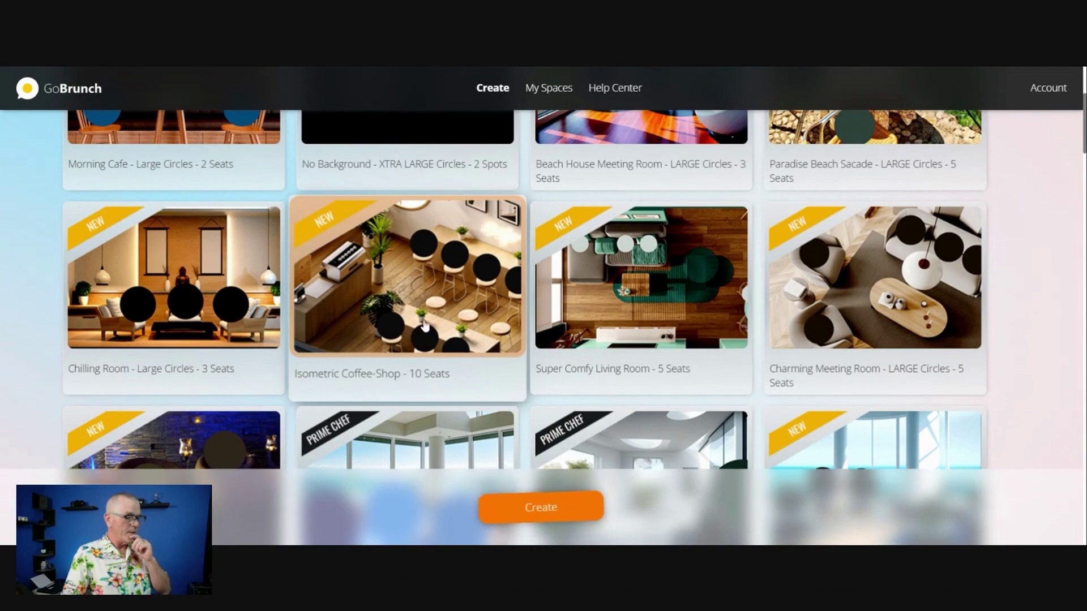
{"action": "left_click", "coordinate": [541, 506]}
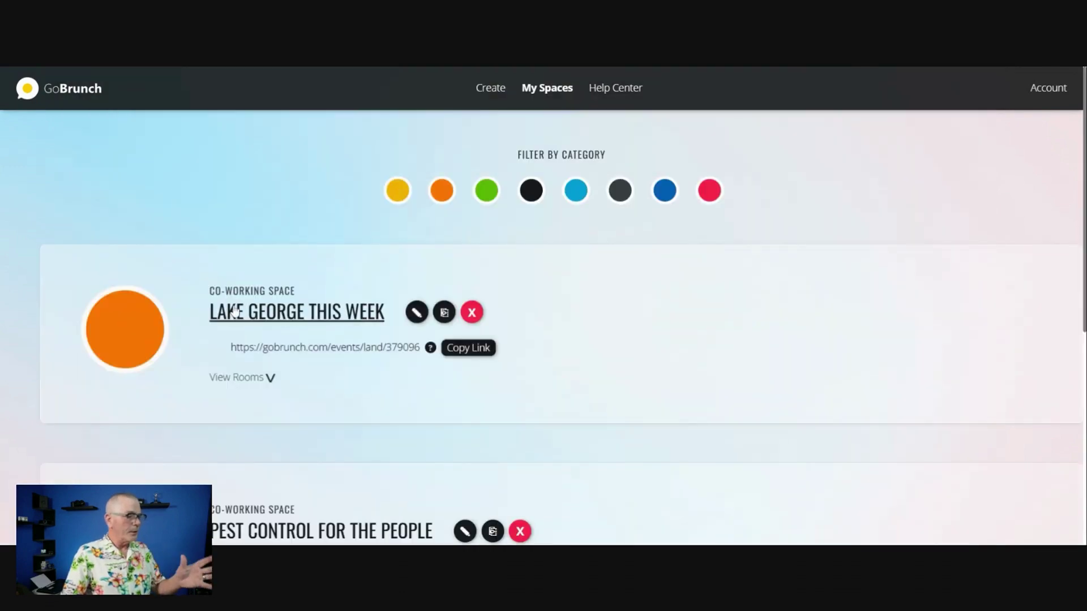
Enter the Lake George This Week space and upload the cartoon lake scene as the room's background
{"action": "left_click", "coordinate": [297, 321]}
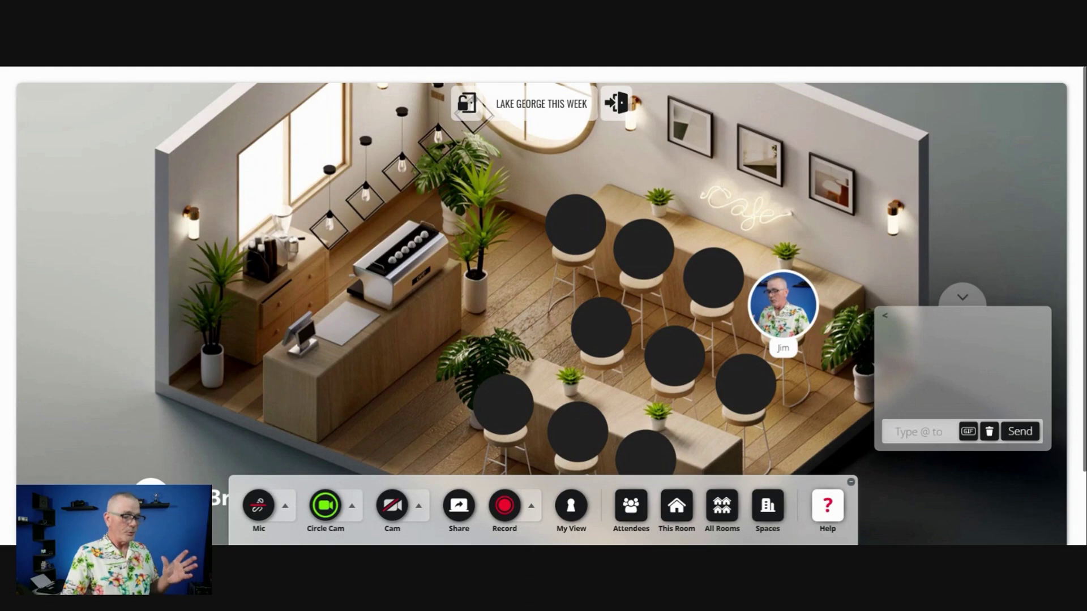
{"action": "left_click", "coordinate": [678, 509]}
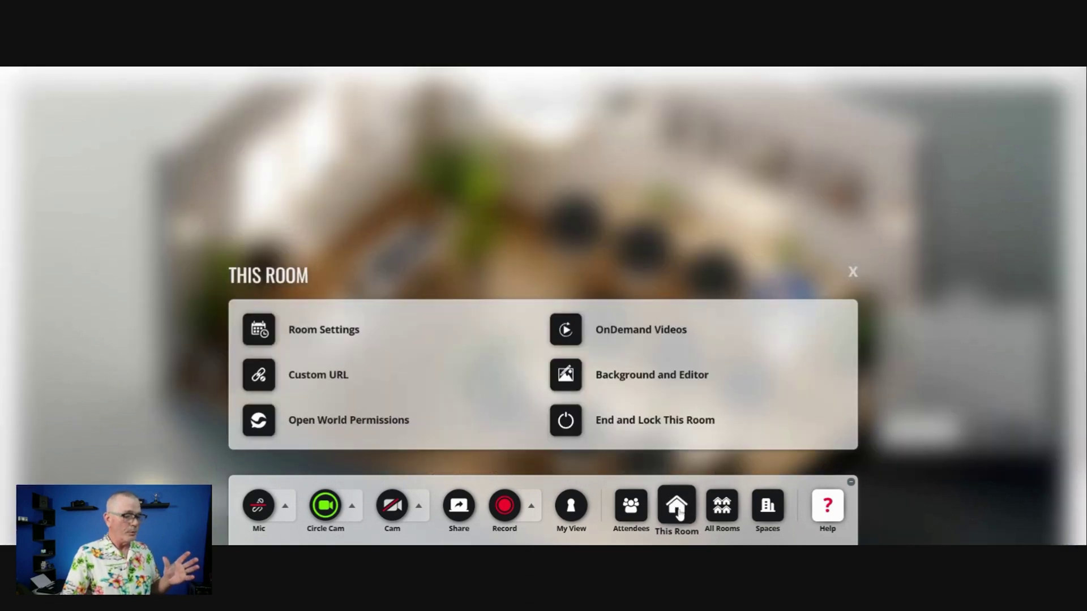
{"action": "mouse_move", "coordinate": [631, 379]}
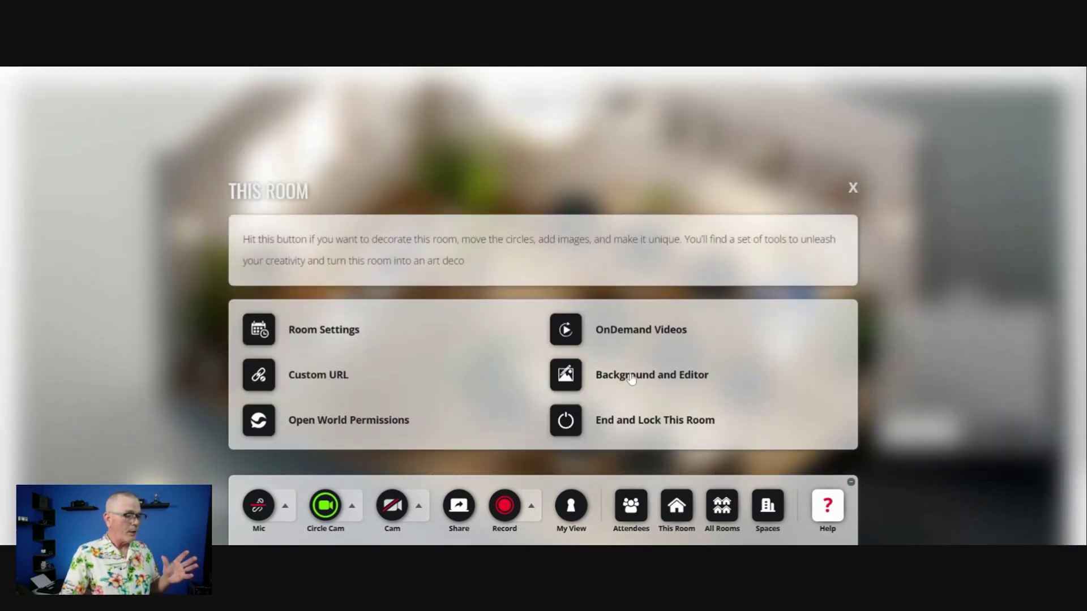
{"action": "left_click", "coordinate": [631, 378]}
{"action": "left_click", "coordinate": [79, 337]}
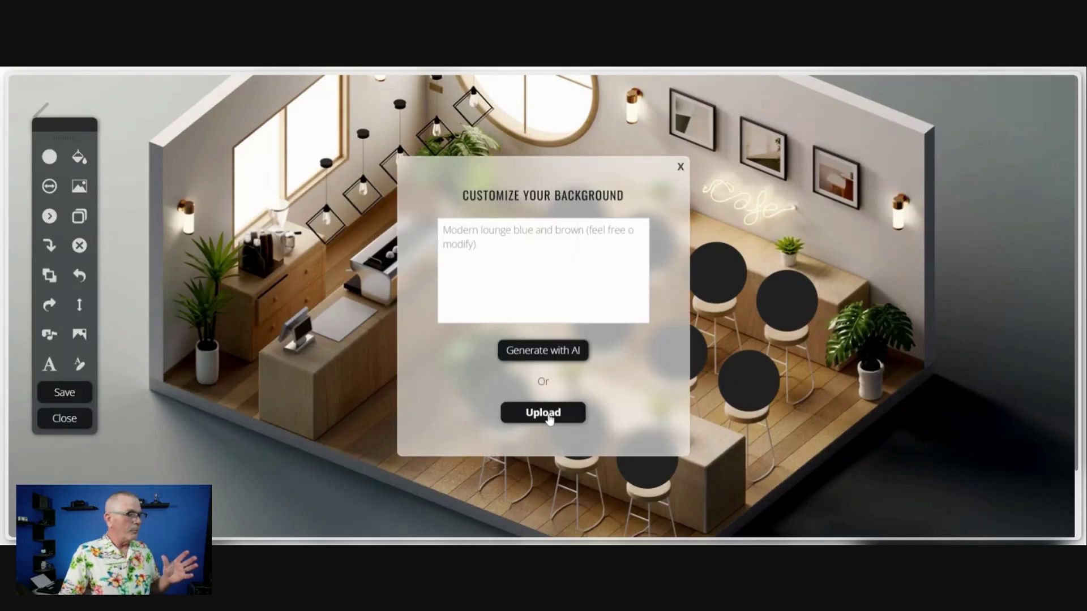
{"action": "left_click", "coordinate": [544, 413]}
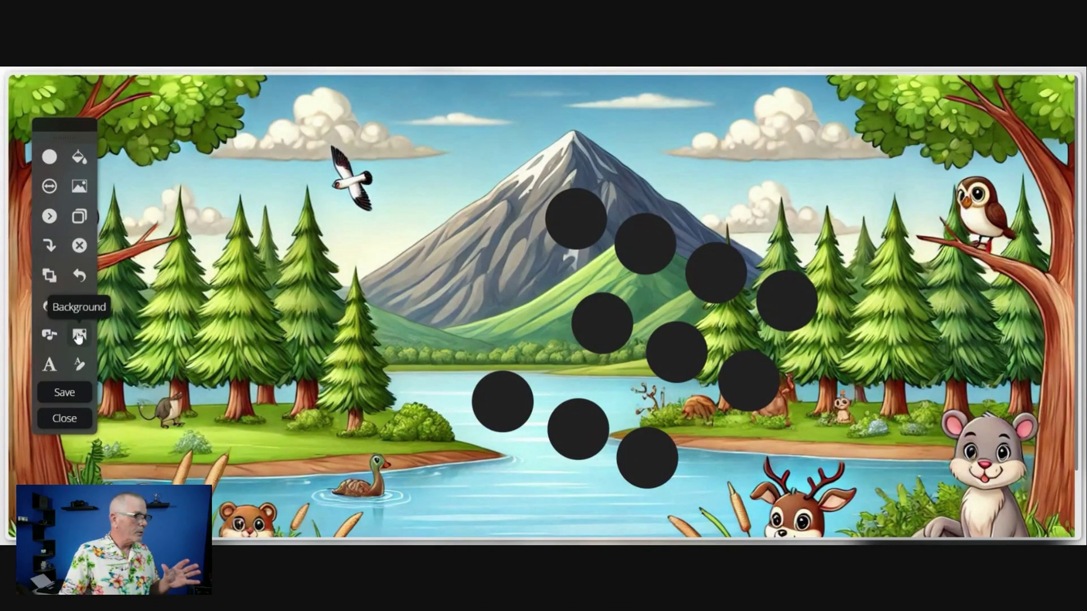
Set the room's height to 800 so more of the lake background fits
{"action": "left_click", "coordinate": [79, 305]}
{"action": "left_click", "coordinate": [537, 302]}
{"action": "type", "text": "8"}
{"action": "type", "text": "00"}
{"action": "left_click", "coordinate": [518, 340]}
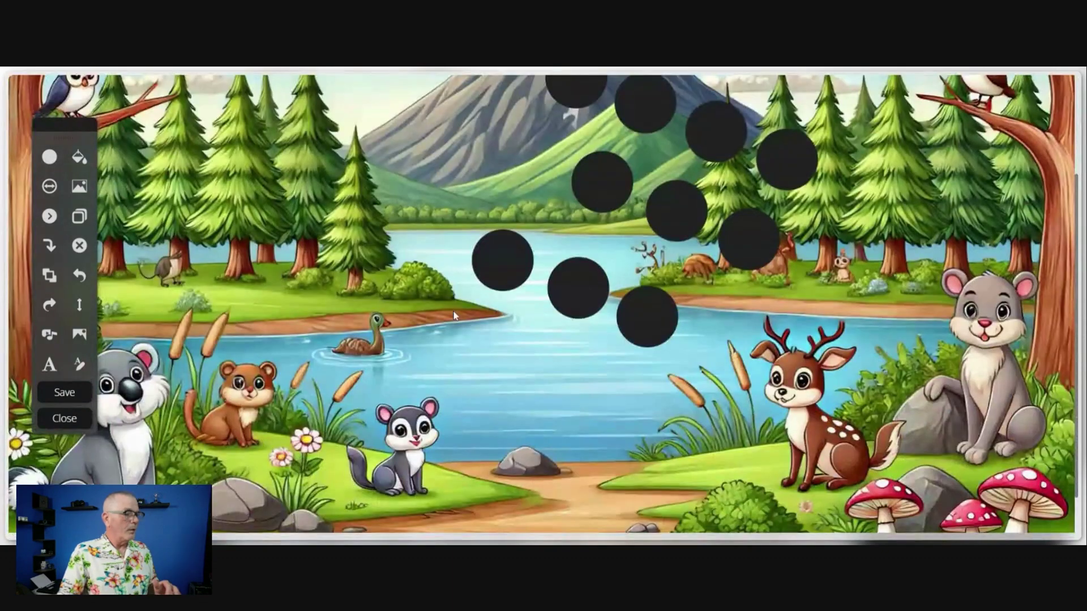
Spread the seat circles across the scene, beside the foreground animals, by the duck and along both far banks
{"action": "left_click_drag", "start_coordinate": [504, 274], "coordinate": [112, 477]}
{"action": "left_click_drag", "start_coordinate": [575, 290], "coordinate": [216, 430]}
{"action": "left_click_drag", "start_coordinate": [634, 334], "coordinate": [411, 471]}
{"action": "left_click_drag", "start_coordinate": [720, 256], "coordinate": [804, 464]}
{"action": "left_click_drag", "start_coordinate": [675, 227], "coordinate": [999, 406]}
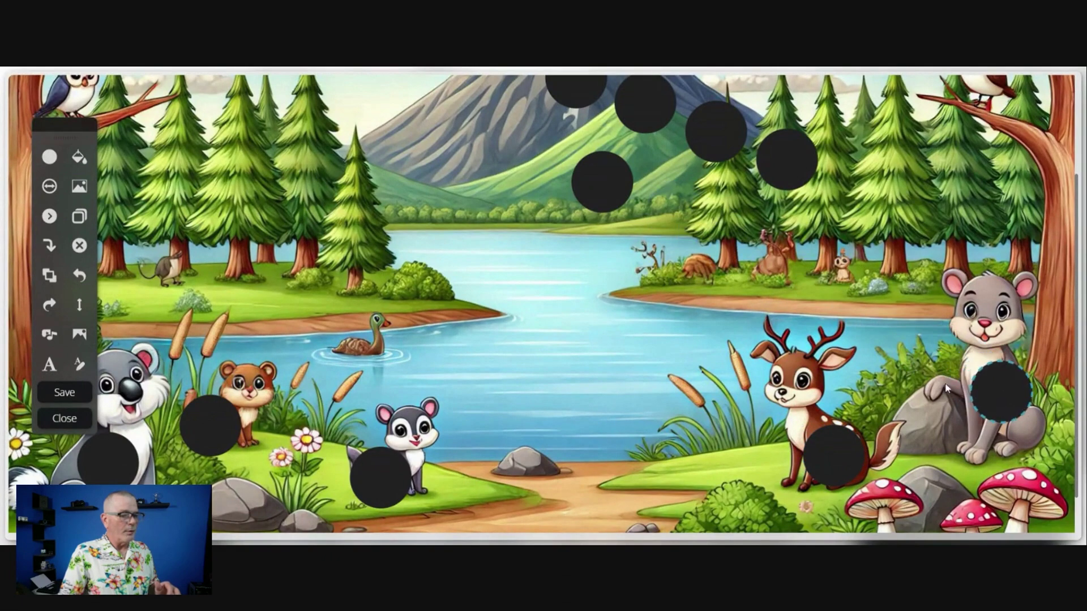
{"action": "left_click_drag", "start_coordinate": [787, 178], "coordinate": [864, 296]}
{"action": "left_click_drag", "start_coordinate": [571, 186], "coordinate": [333, 313]}
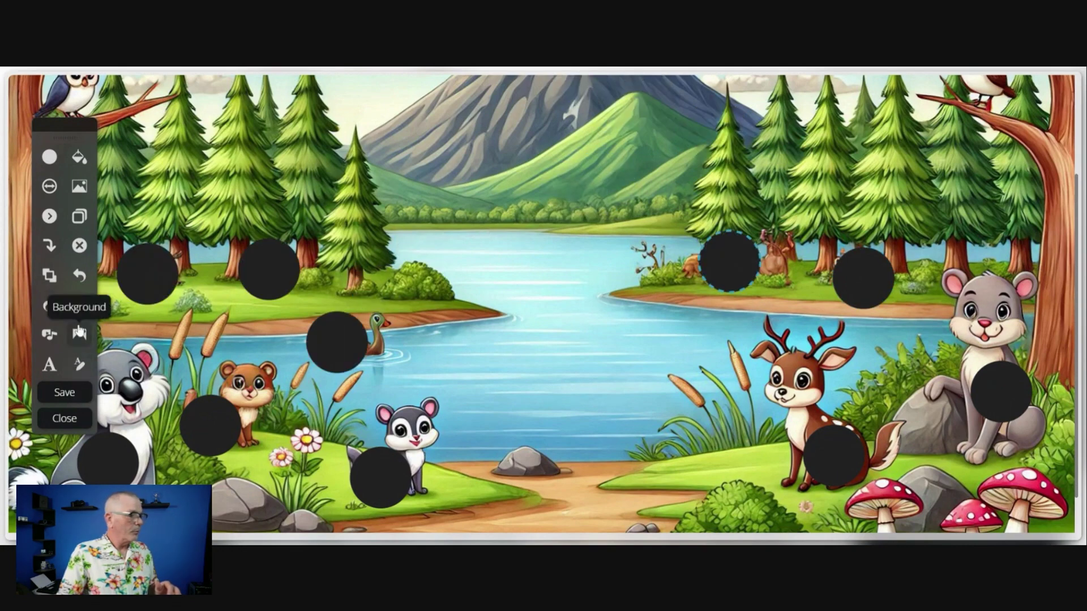
Add the Lake George This Week logo image at reduced size over the trees near the owl, and save the room
{"action": "left_click", "coordinate": [79, 186]}
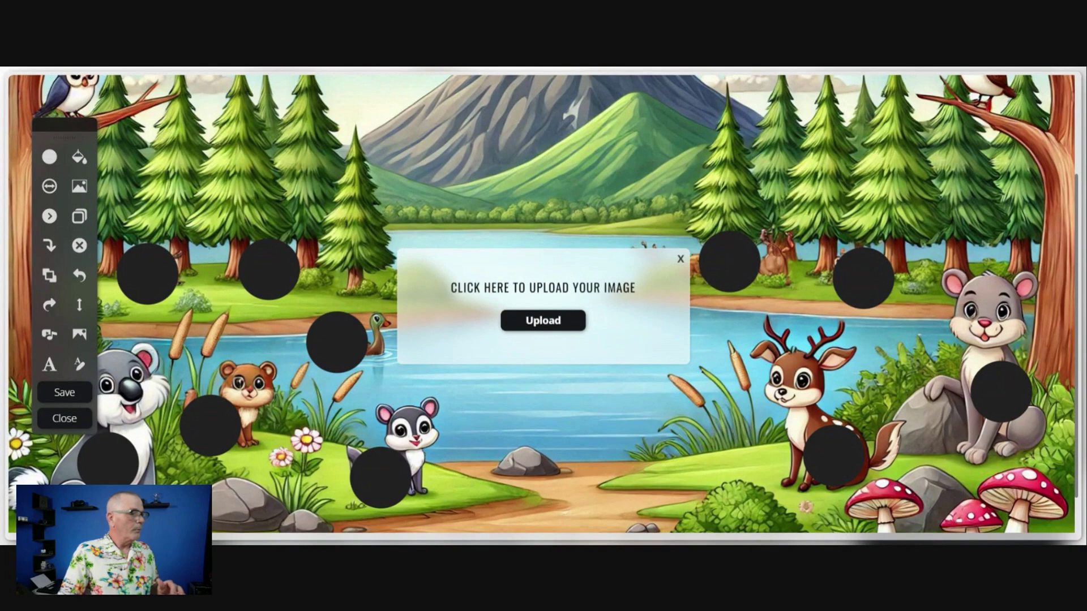
{"action": "left_click", "coordinate": [542, 320]}
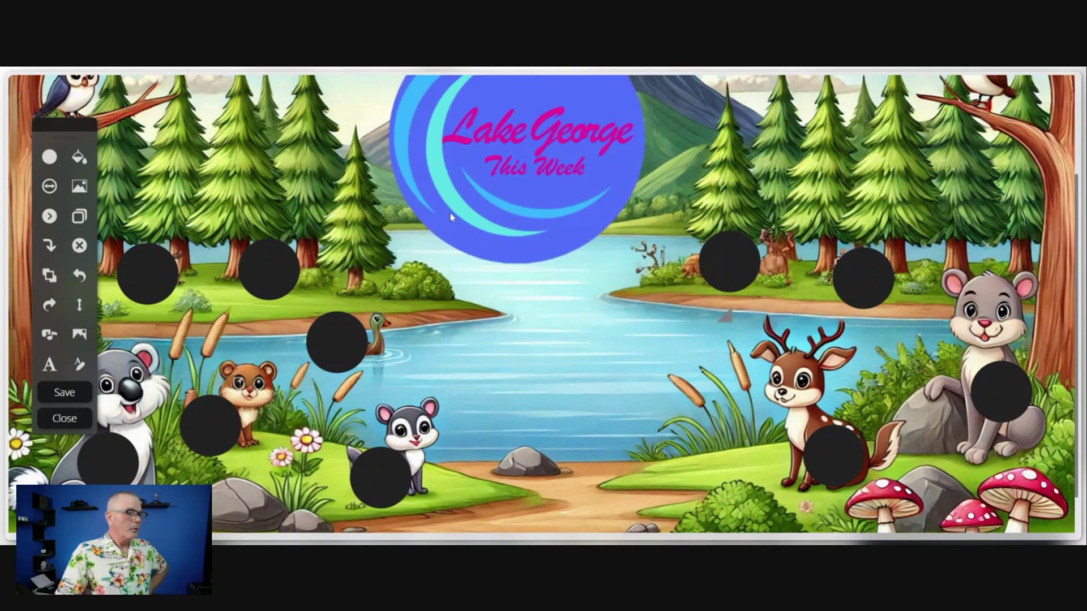
{"action": "left_click_drag", "start_coordinate": [455, 189], "coordinate": [584, 269]}
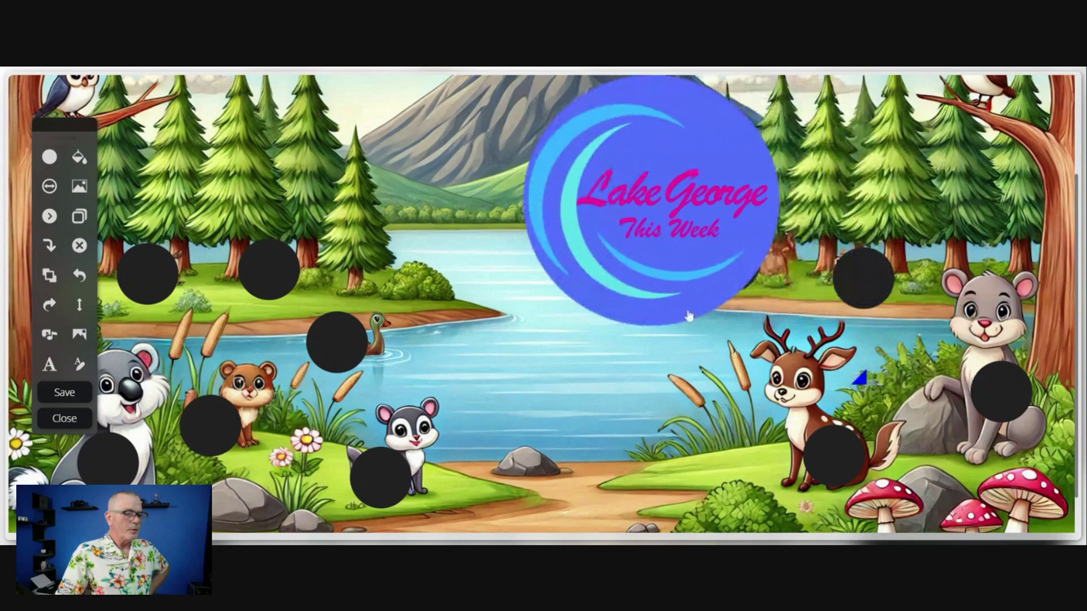
{"action": "left_click_drag", "start_coordinate": [864, 384], "coordinate": [985, 217]}
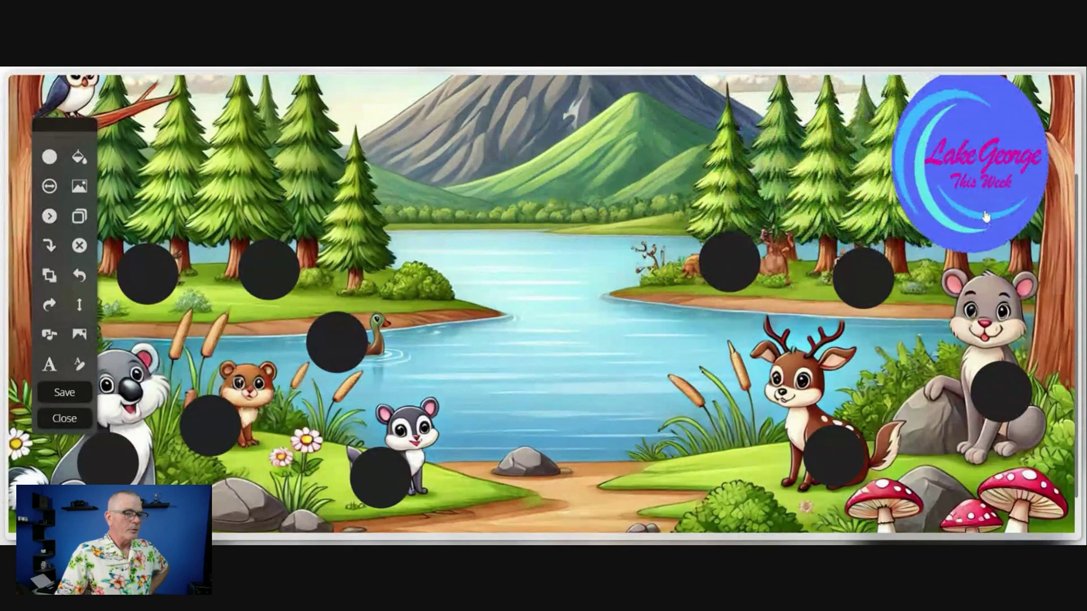
{"action": "left_click", "coordinate": [54, 401]}
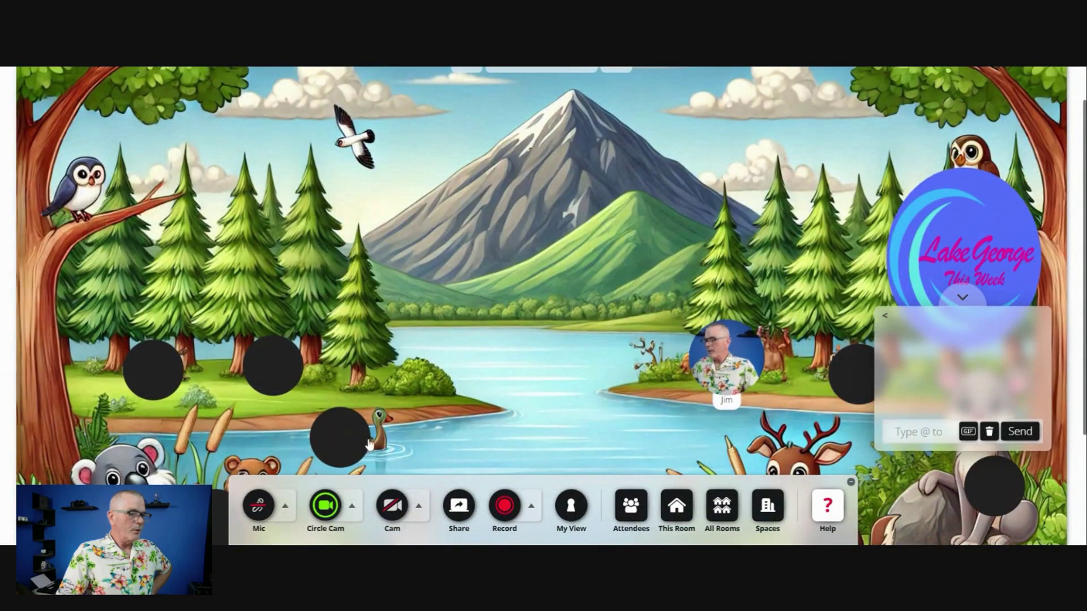
Collapse the chat and try different seats around the lake, including those by the deer, the duck and the far bank
{"action": "scroll", "coordinate": [479, 364], "scroll_direction": "down", "scroll_amount": 3}
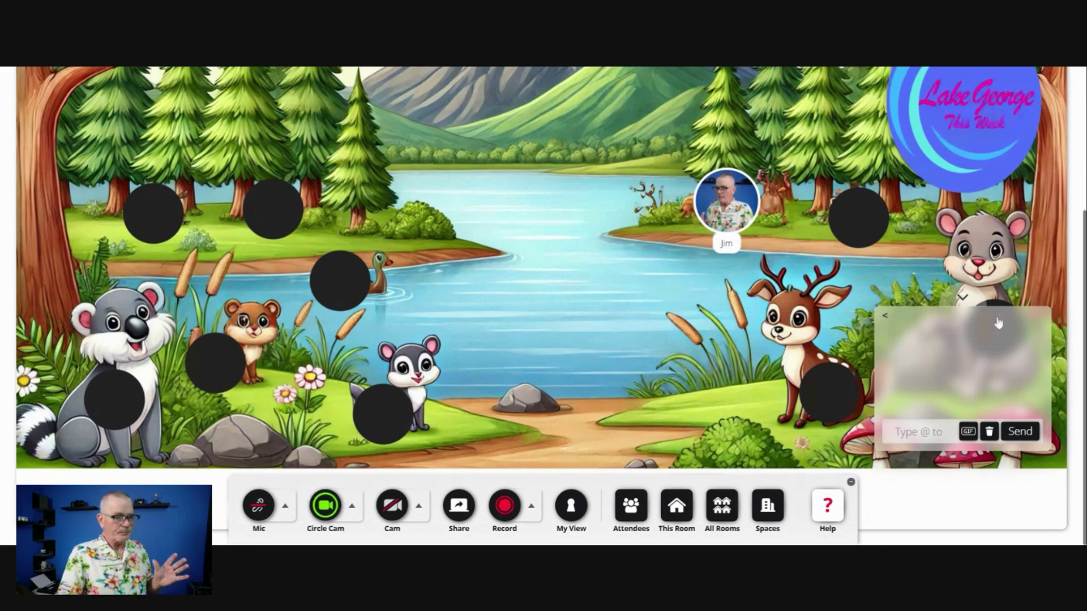
{"action": "left_click", "coordinate": [961, 300]}
{"action": "left_click", "coordinate": [966, 353]}
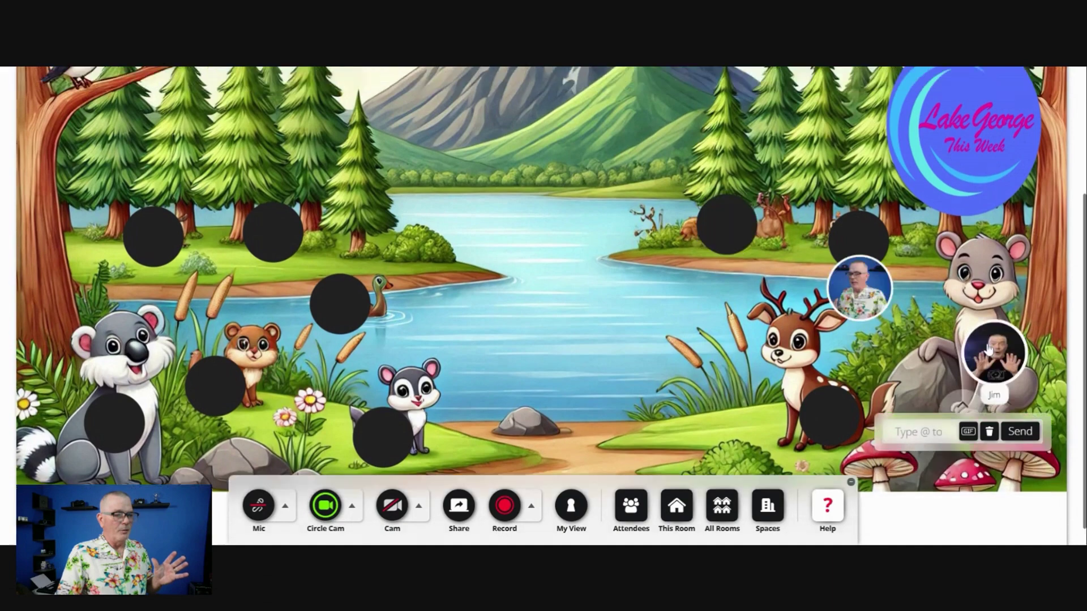
{"action": "left_click", "coordinate": [845, 435]}
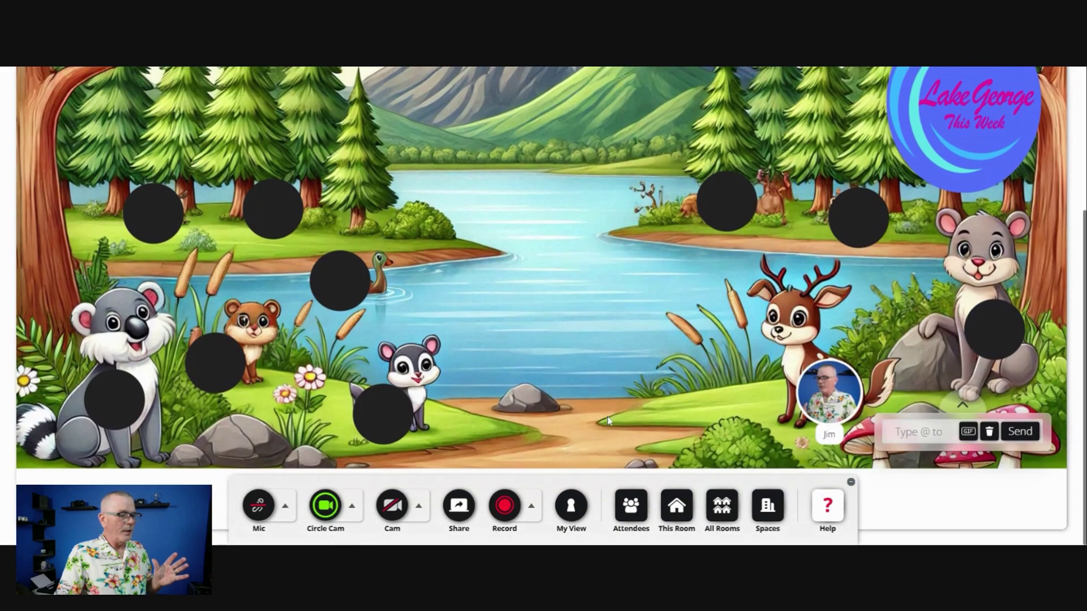
{"action": "left_click", "coordinate": [383, 412]}
{"action": "left_click", "coordinate": [338, 283]}
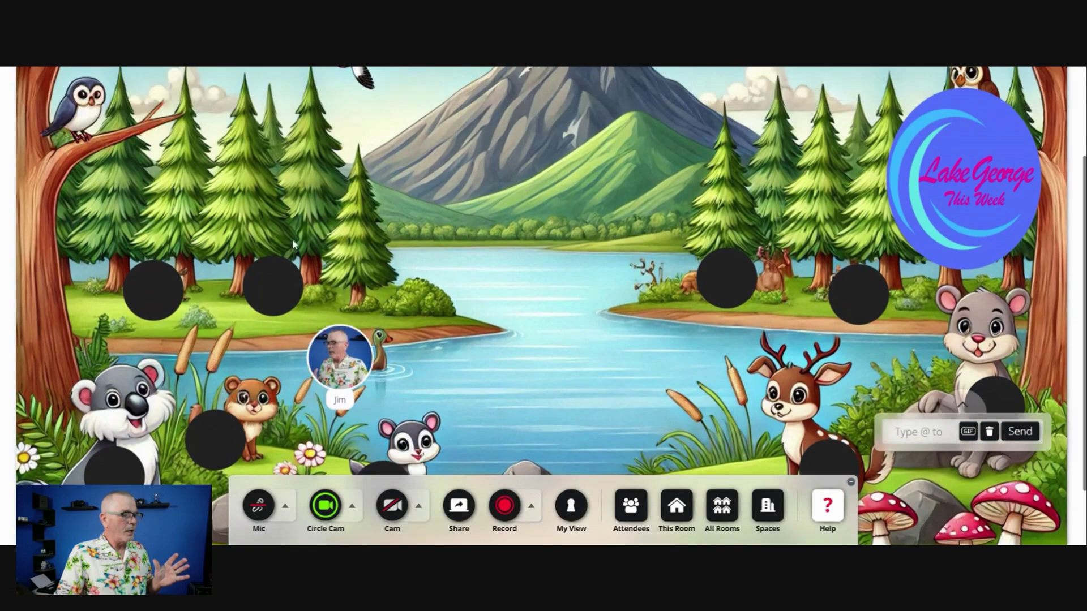
{"action": "left_click", "coordinate": [276, 284]}
{"action": "left_click", "coordinate": [162, 345]}
{"action": "scroll", "coordinate": [566, 340], "scroll_direction": "down", "scroll_amount": 3}
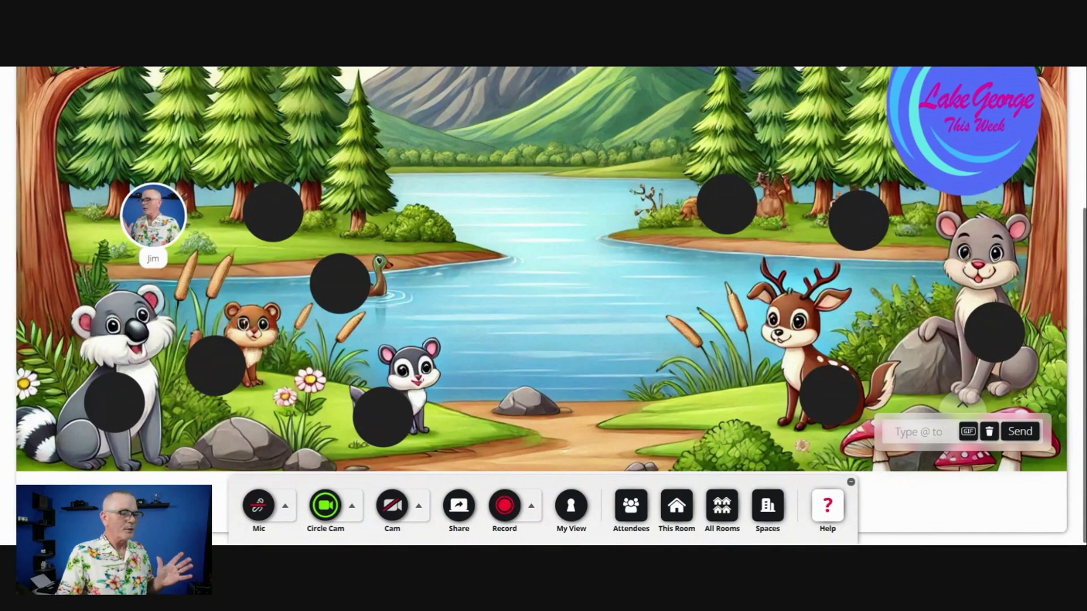
{"action": "scroll", "coordinate": [566, 340], "scroll_direction": "up", "scroll_amount": 3}
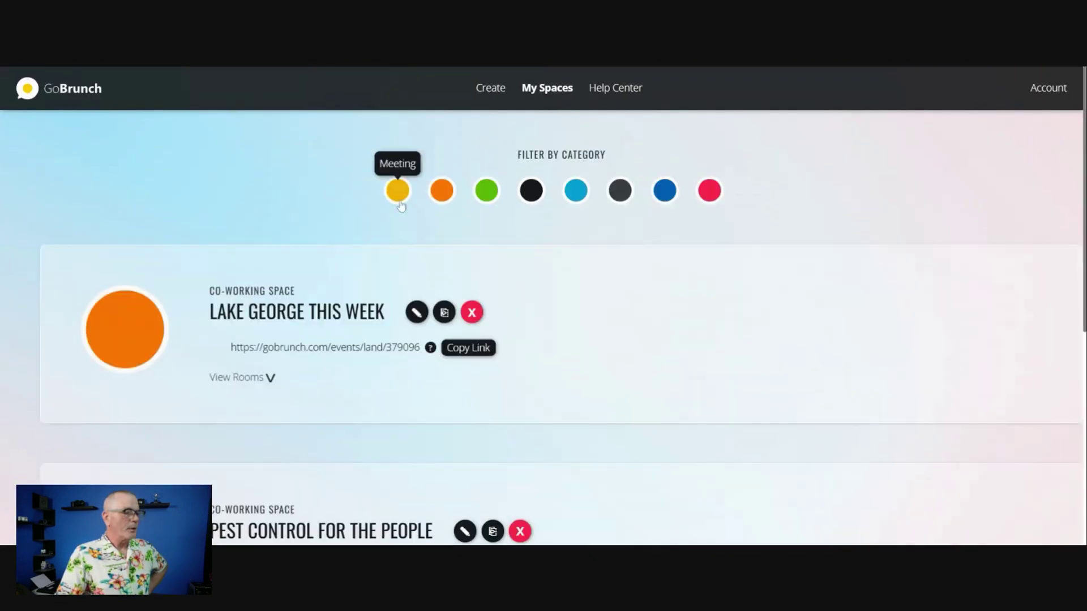
Open the Pest Control for the People space, take the seat by an ant on top of the log, and look over the room
{"action": "scroll", "coordinate": [379, 232], "scroll_direction": "down", "scroll_amount": 3}
{"action": "scroll", "coordinate": [379, 232], "scroll_direction": "down", "scroll_amount": 1}
{"action": "left_click", "coordinate": [343, 251]}
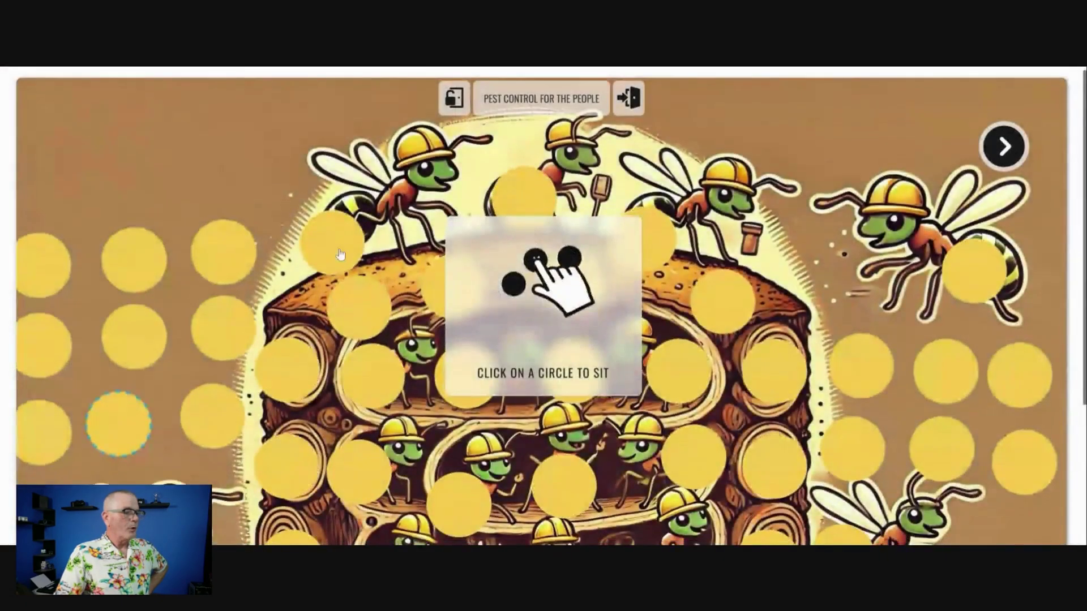
{"action": "left_click", "coordinate": [339, 254]}
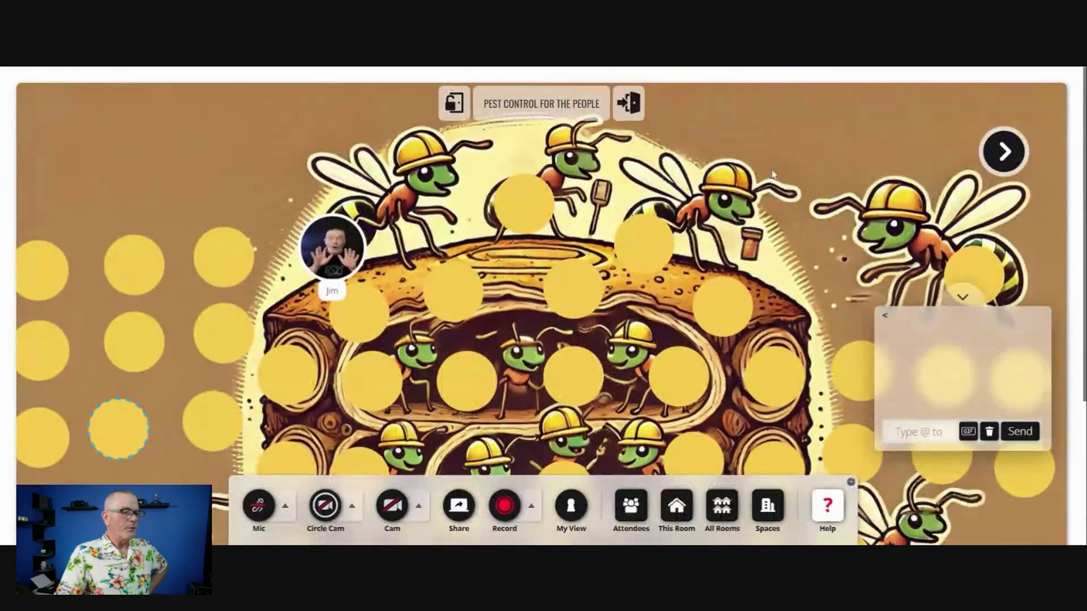
{"action": "scroll", "coordinate": [794, 168], "scroll_direction": "down", "scroll_amount": 3}
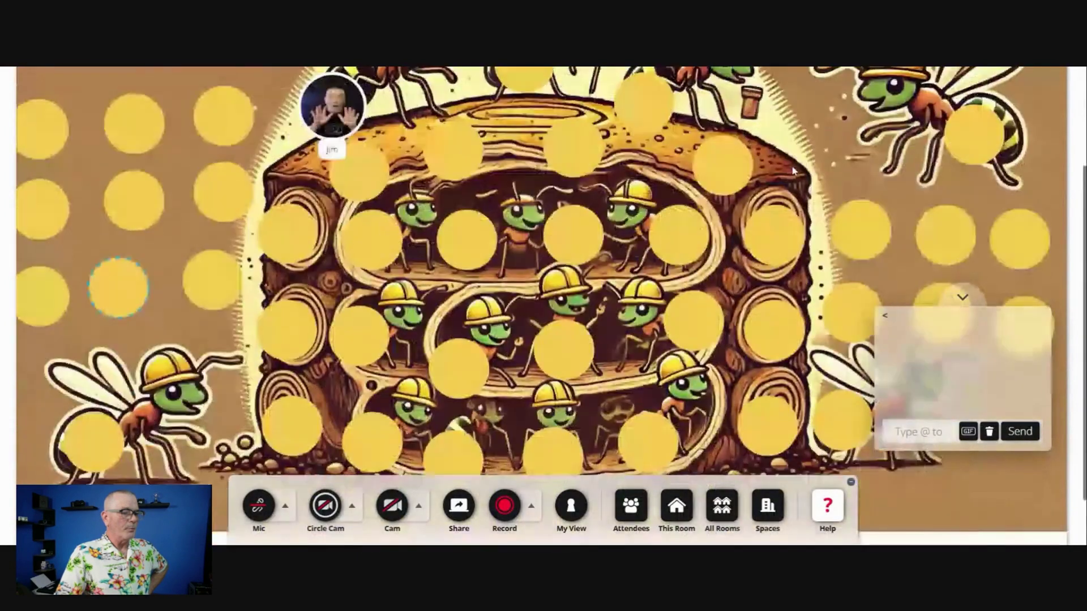
{"action": "scroll", "coordinate": [793, 169], "scroll_direction": "up", "scroll_amount": 3}
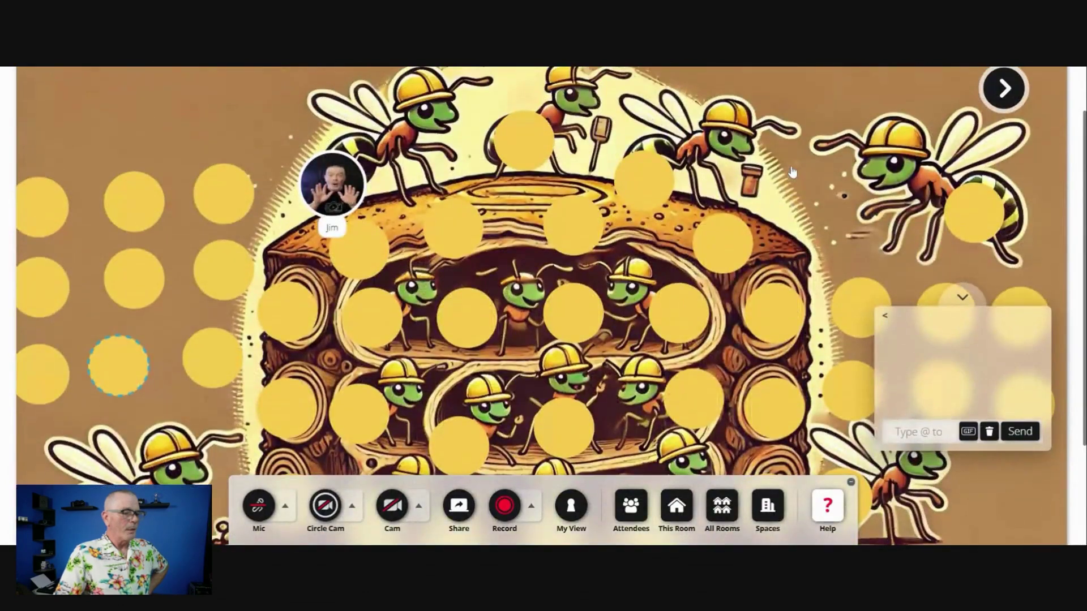
{"action": "scroll", "coordinate": [792, 167], "scroll_direction": "down", "scroll_amount": 2}
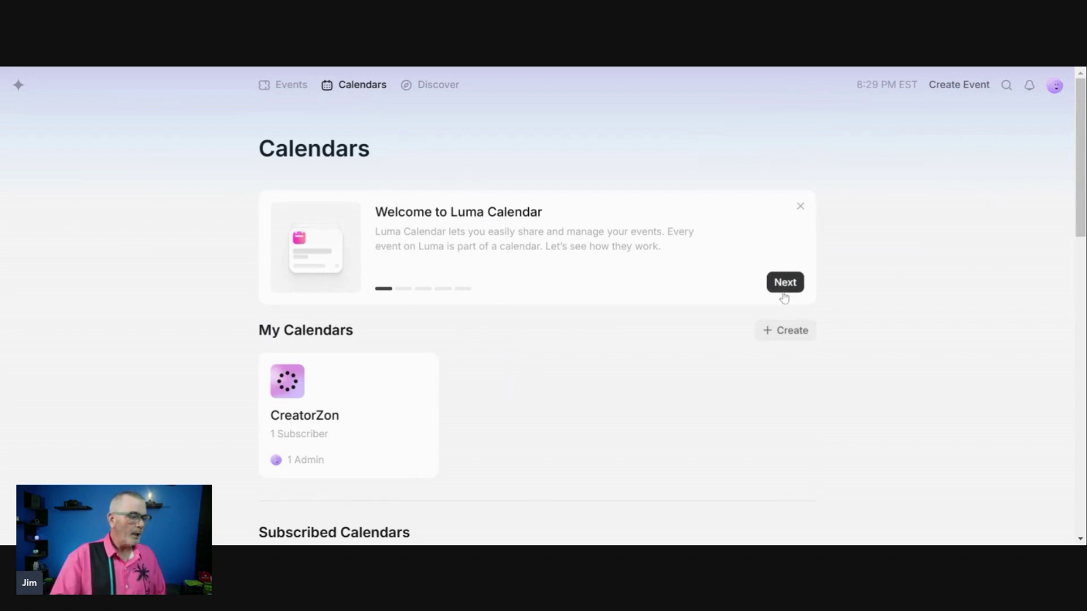
In Luma, create a calendar named Natures Way After Meeting Meeting with a green tint and the public URL NWPCaftermeeting
{"action": "left_click", "coordinate": [785, 331]}
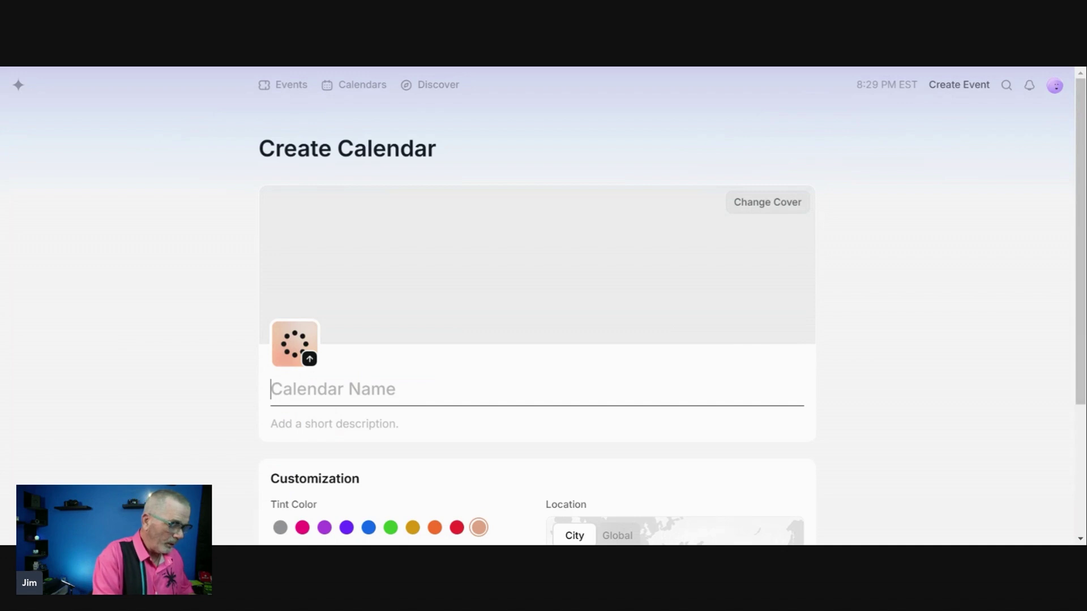
{"action": "type", "text": "Natures Way After Meeting Meeting"}
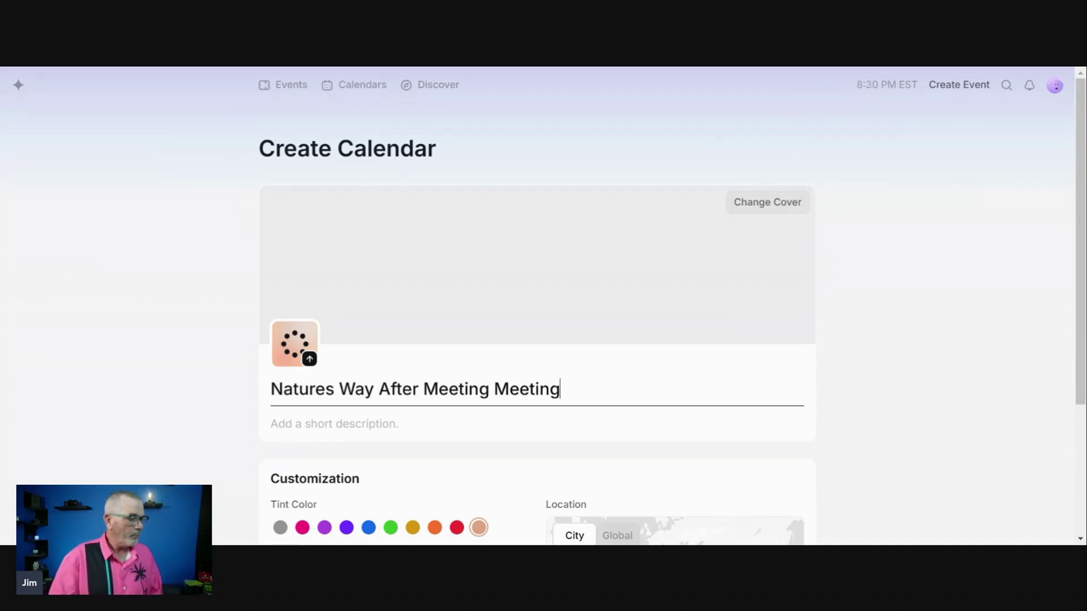
{"action": "scroll", "coordinate": [419, 390], "scroll_direction": "down", "scroll_amount": 3}
{"action": "left_click", "coordinate": [392, 343]}
{"action": "left_click", "coordinate": [456, 385]}
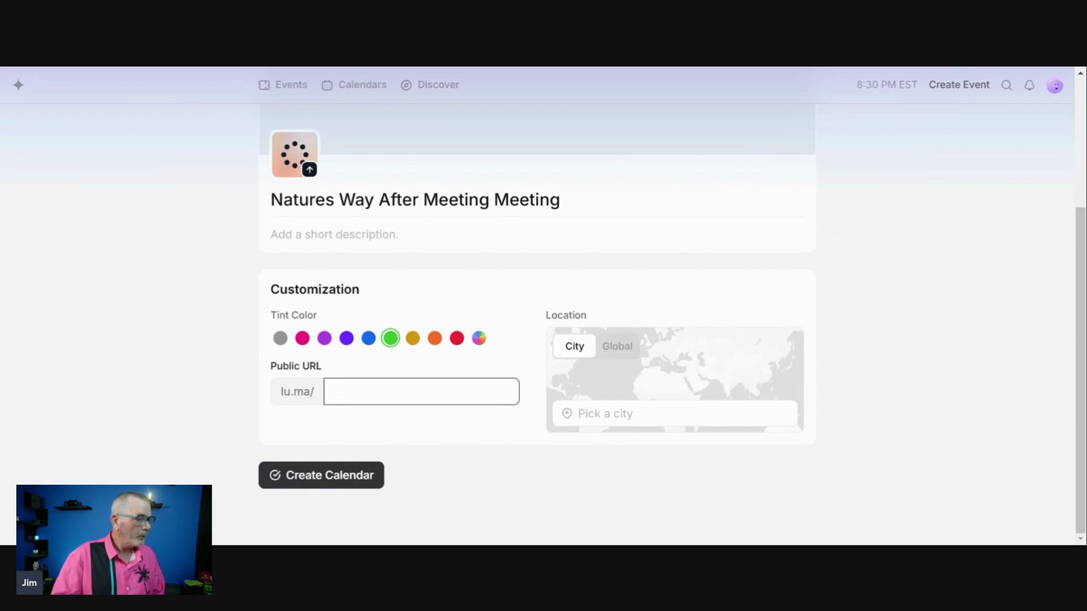
{"action": "type", "text": "NWPCaftermeeting"}
{"action": "left_click", "coordinate": [324, 478]}
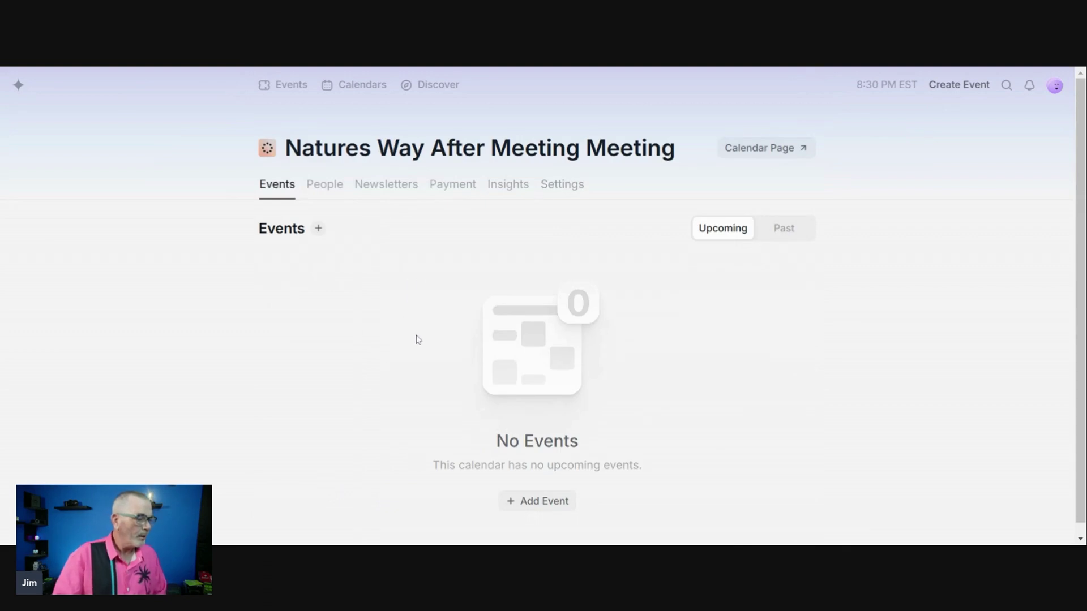
Start a new event in the Natures Way calendar and name it After Meeting Meeting
{"action": "left_click", "coordinate": [318, 229]}
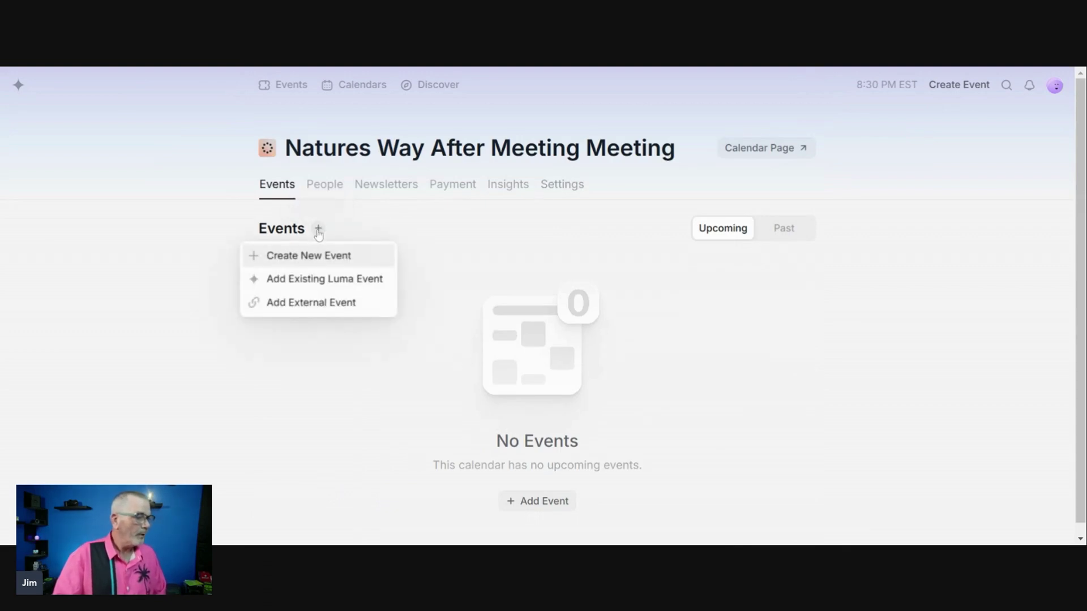
{"action": "left_click", "coordinate": [308, 258]}
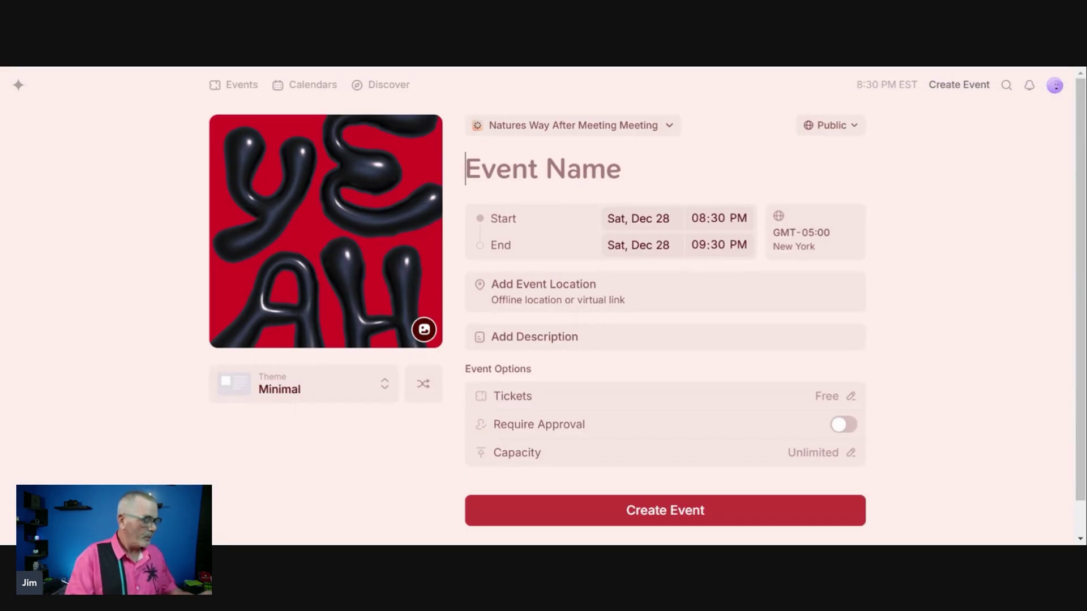
{"action": "type", "text": "After"}
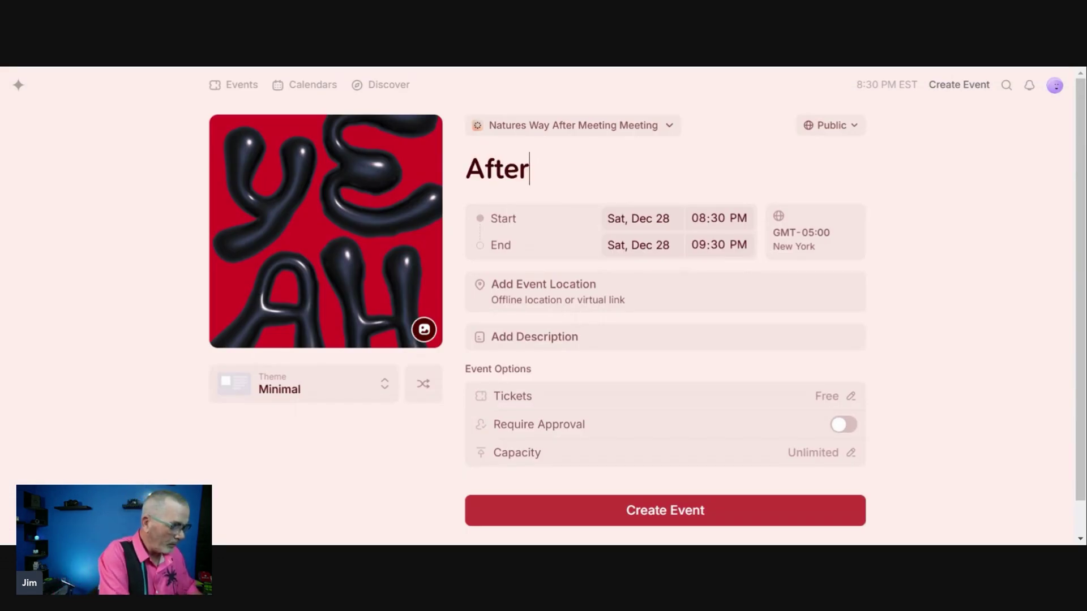
{"action": "type", "text": " Meeting Meeting"}
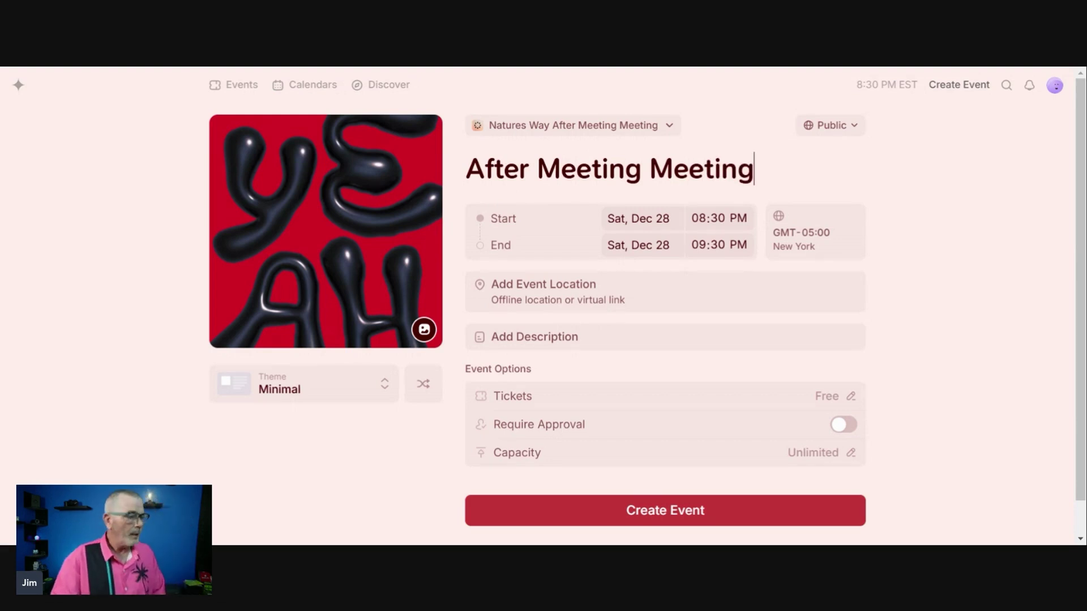
Schedule the event for 1/7/2025 with a start time of 03:00 PM
{"action": "key", "text": "Tab"}
{"action": "type", "text": "1/7/2025"}
{"action": "left_click", "coordinate": [714, 221]}
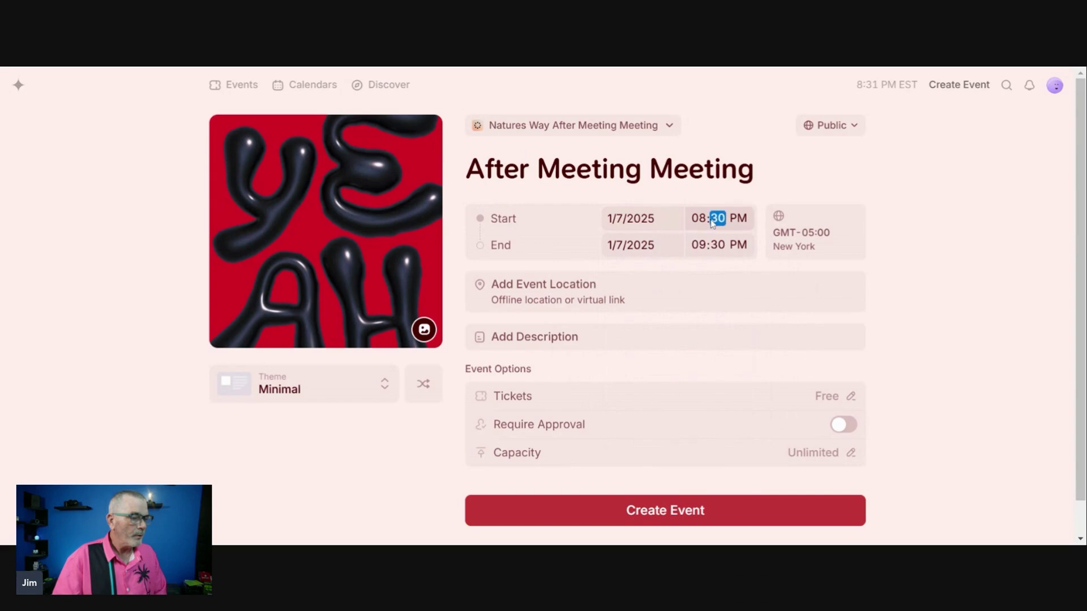
{"action": "scroll", "coordinate": [718, 277], "scroll_direction": "up", "scroll_amount": 2}
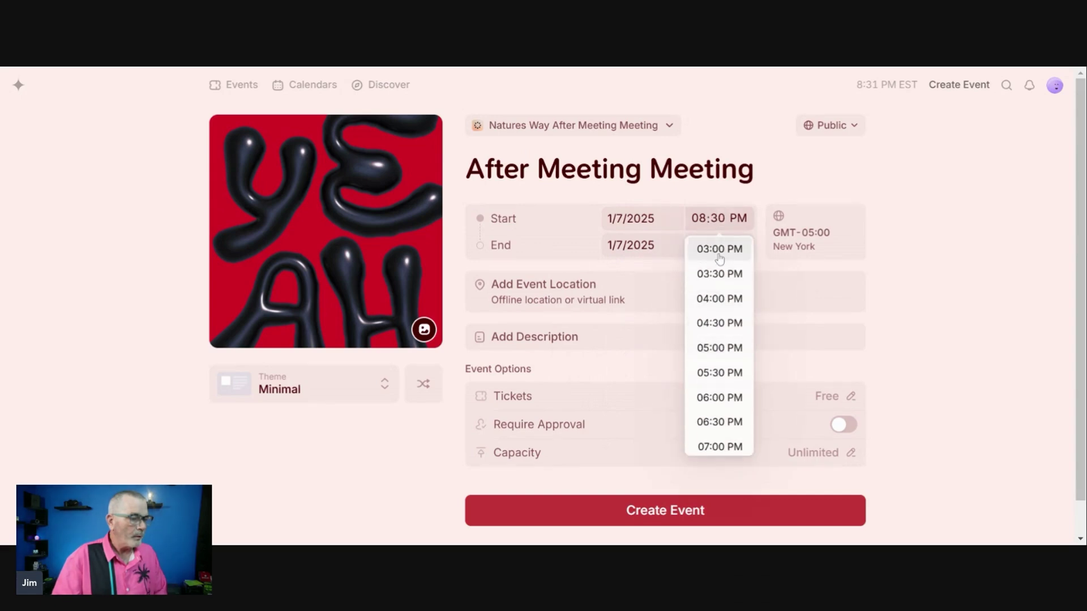
{"action": "left_click", "coordinate": [718, 253]}
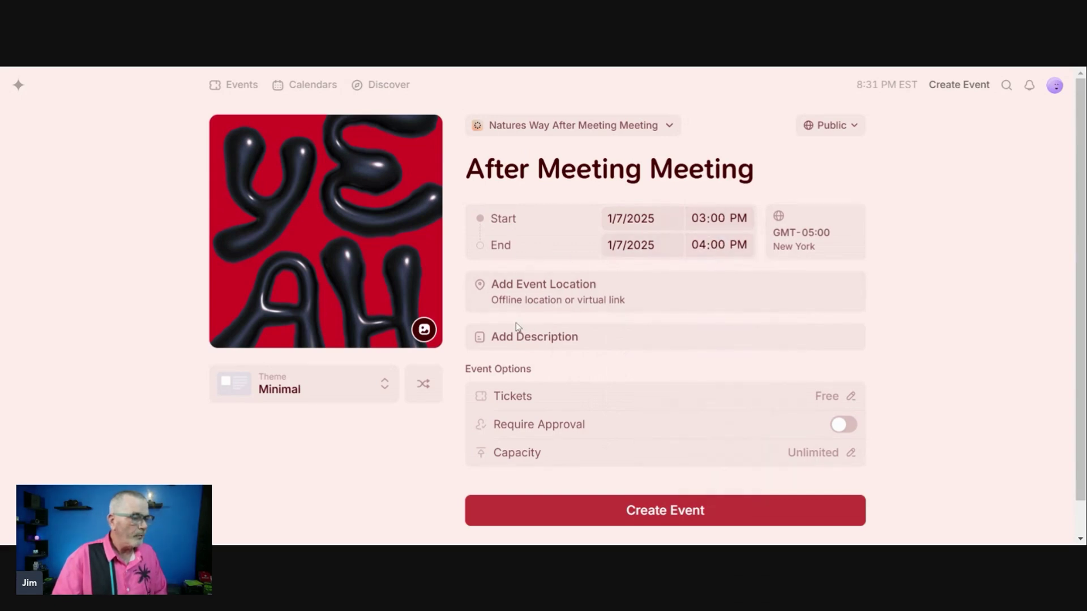
Leave the event location empty and add the description "After meeting meeting"
{"action": "left_click", "coordinate": [552, 298]}
{"action": "key", "text": "Escape"}
{"action": "left_click", "coordinate": [498, 335]}
{"action": "type", "text": "After meeting meeting"}
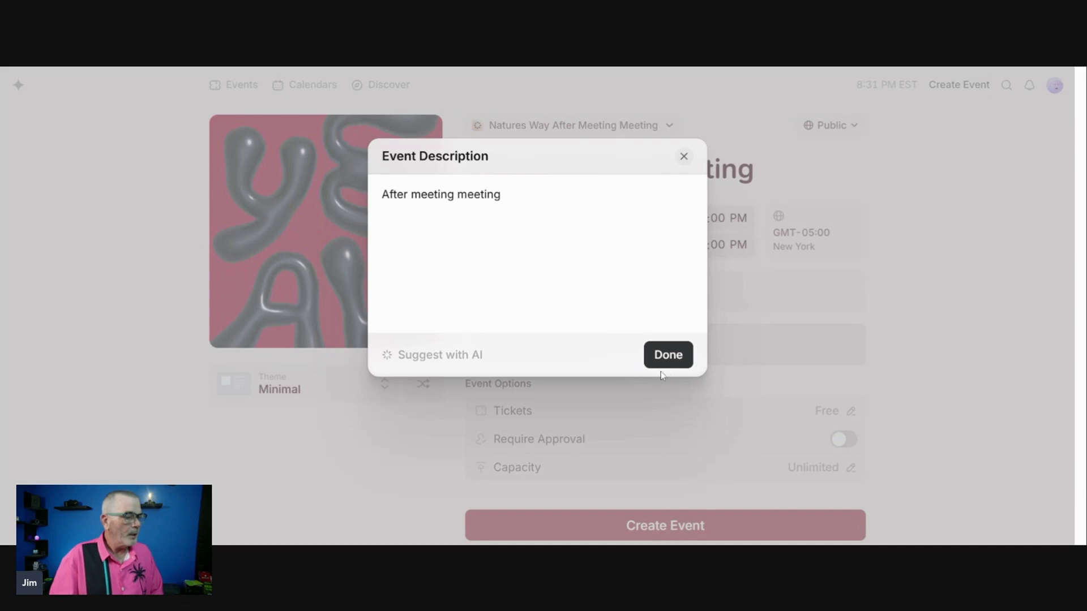
{"action": "left_click", "coordinate": [663, 357]}
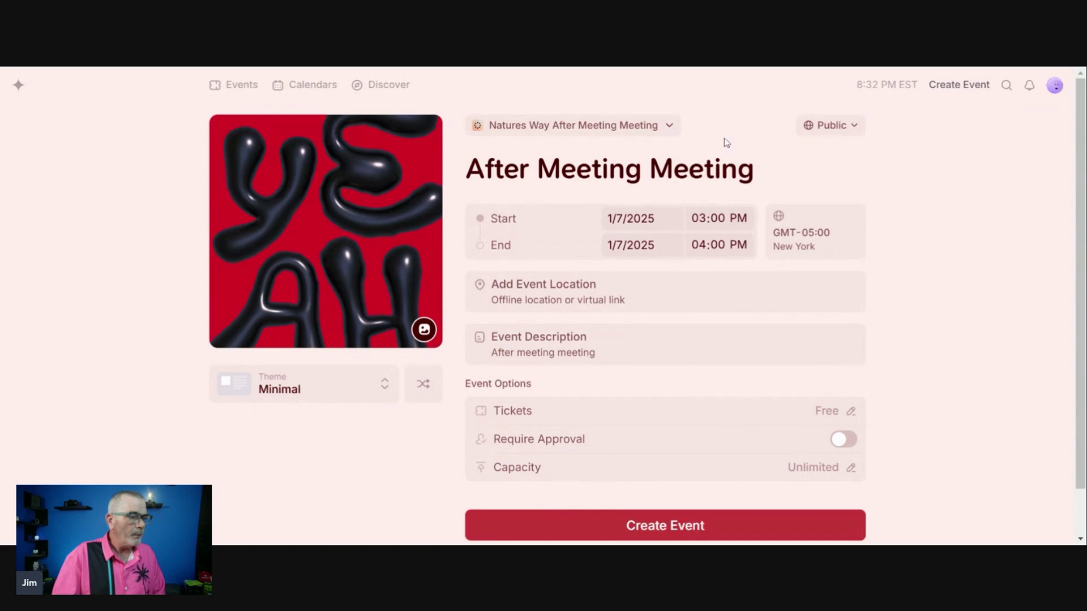
Replace the event cover with the green-caped superhero image and create the event
{"action": "left_click", "coordinate": [424, 330]}
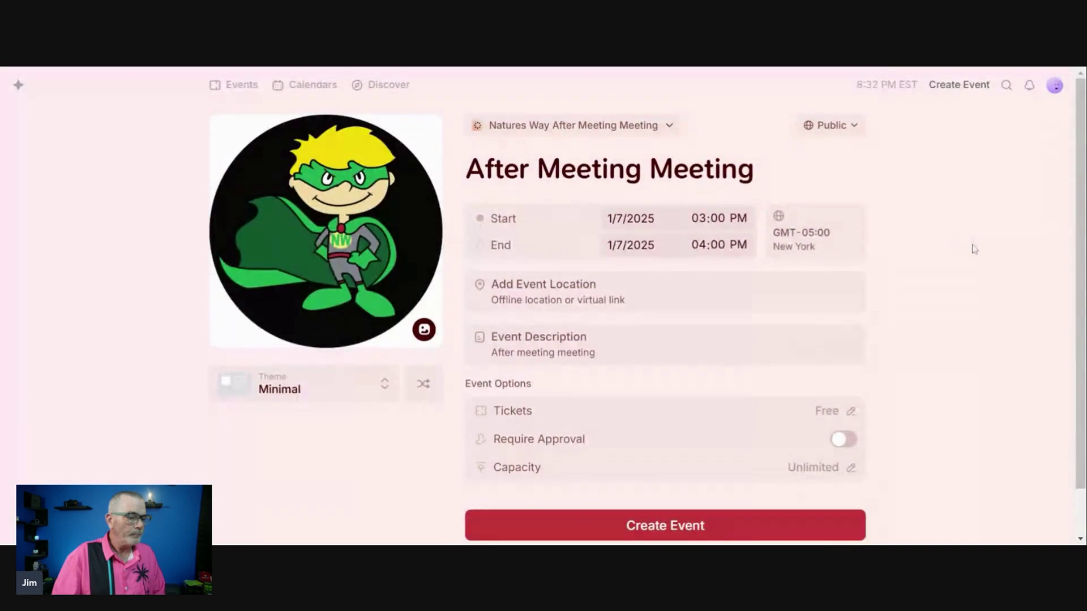
{"action": "scroll", "coordinate": [703, 478], "scroll_direction": "down", "scroll_amount": 1}
{"action": "left_click", "coordinate": [704, 475]}
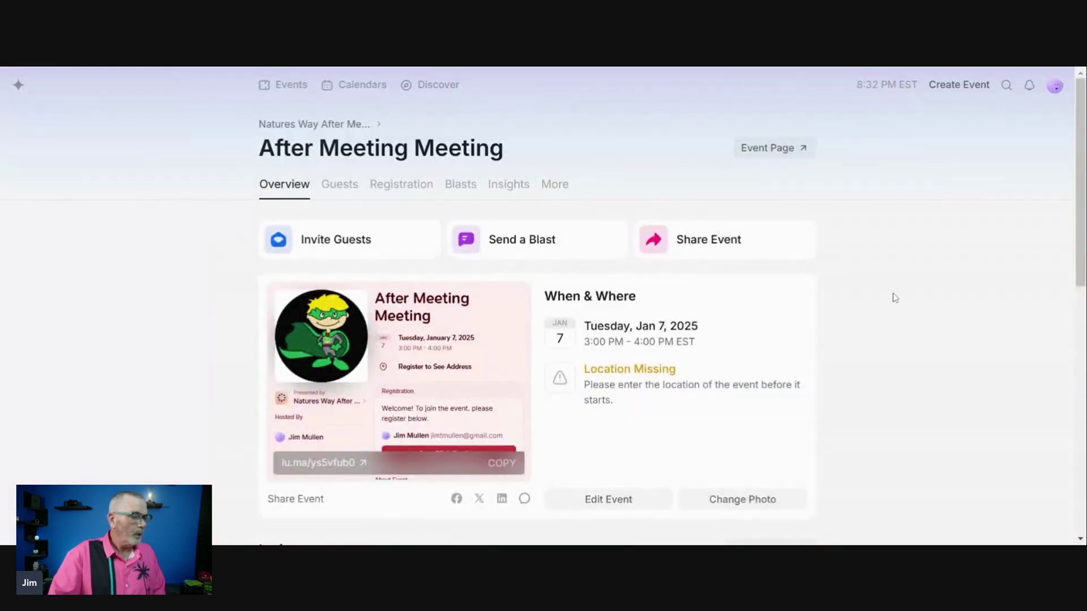
Look over the new event's overview, and bring up its embed options with the HTML code snippet
{"action": "scroll", "coordinate": [895, 297], "scroll_direction": "down", "scroll_amount": 10}
{"action": "scroll", "coordinate": [895, 298], "scroll_direction": "up", "scroll_amount": 5}
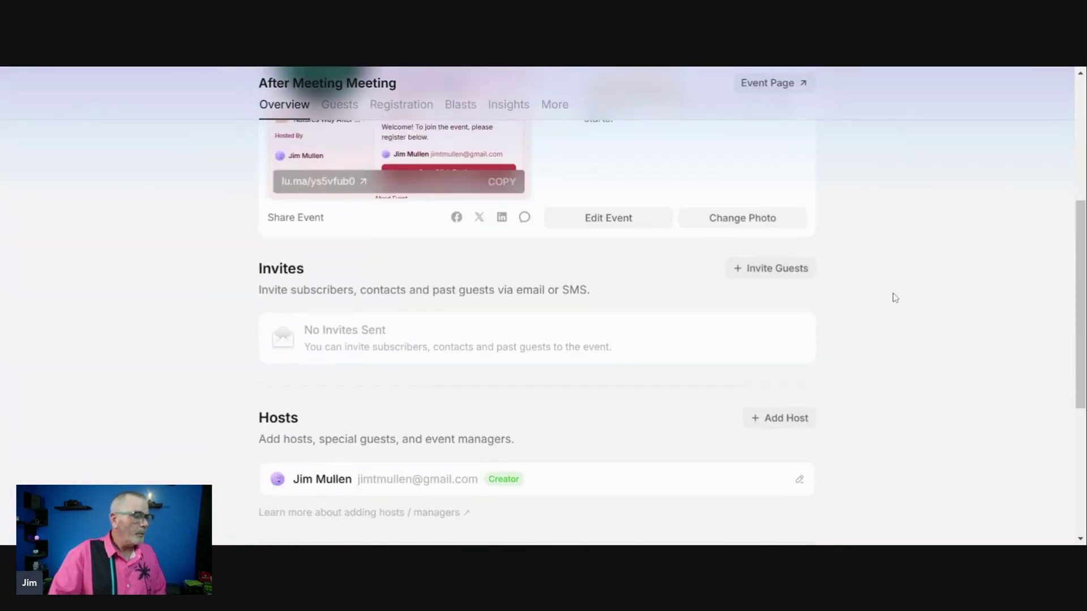
{"action": "scroll", "coordinate": [895, 298], "scroll_direction": "up", "scroll_amount": 4}
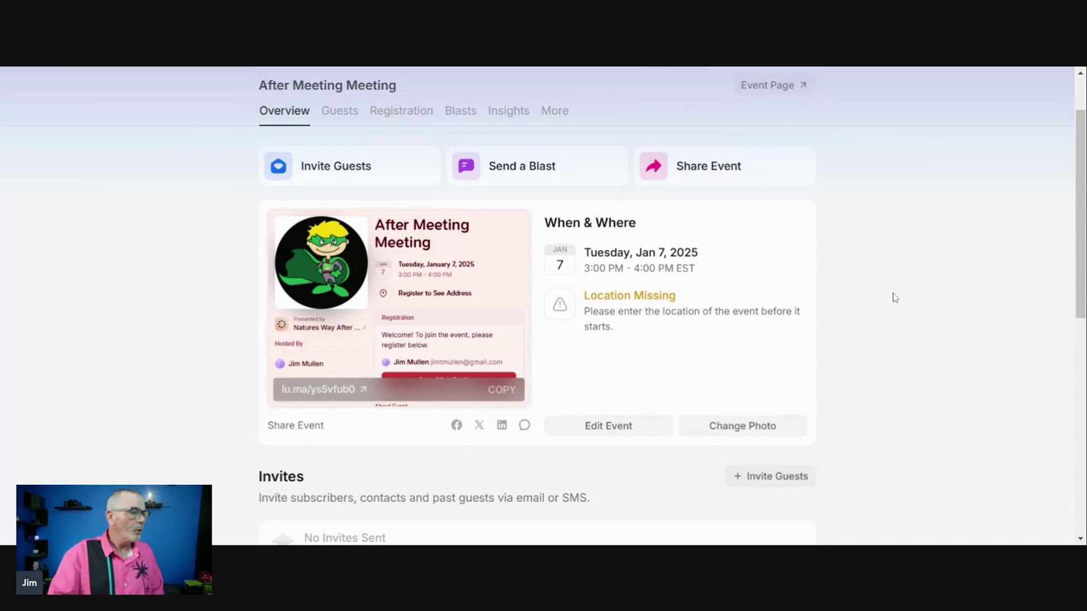
{"action": "left_click", "coordinate": [553, 111]}
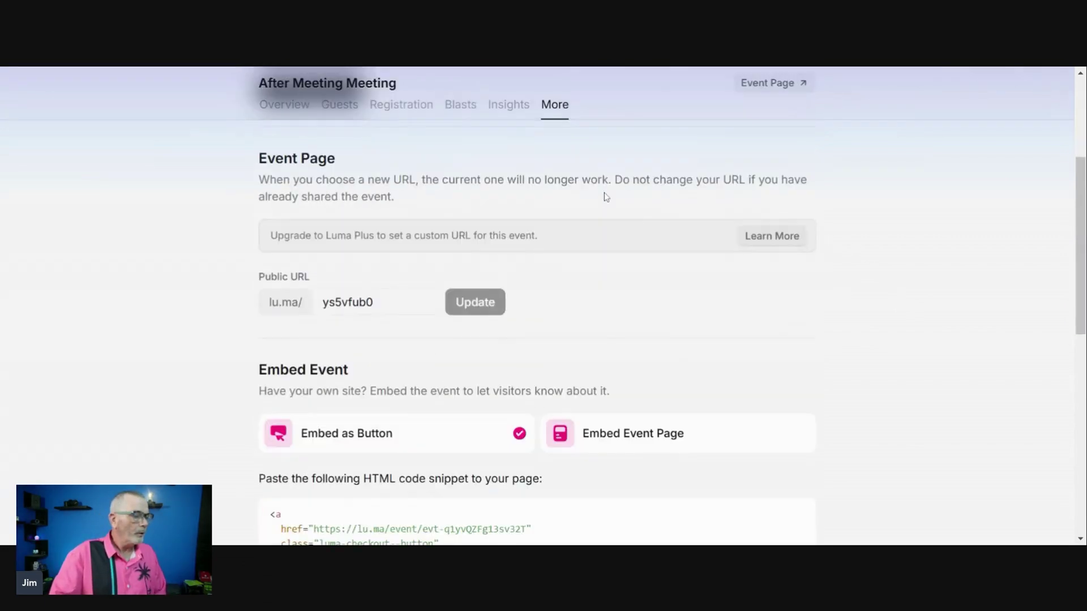
{"action": "scroll", "coordinate": [604, 195], "scroll_direction": "down", "scroll_amount": 3}
{"action": "scroll", "coordinate": [605, 196], "scroll_direction": "down", "scroll_amount": 1}
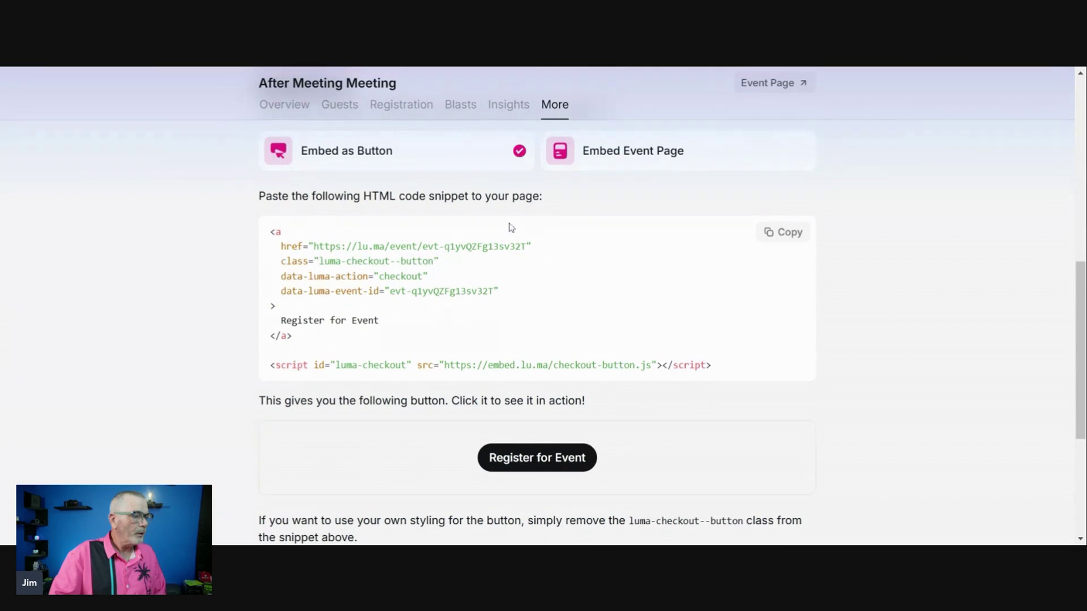
Switch to the Pest Control for the People room in GoBrunch and open its background editor
{"action": "key", "text": "ctrl+Tab"}
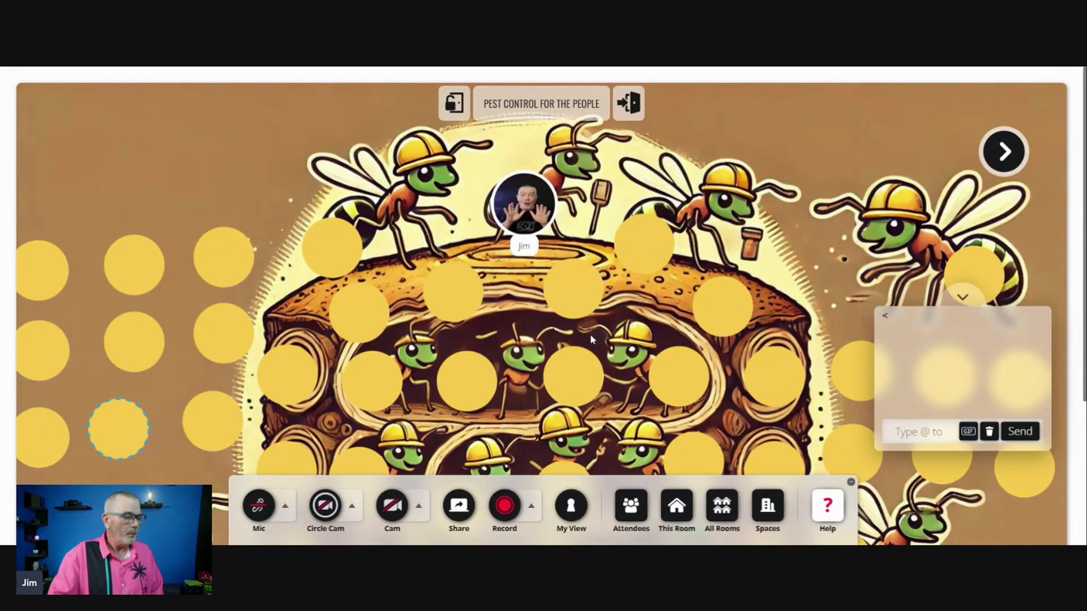
{"action": "left_click", "coordinate": [675, 513]}
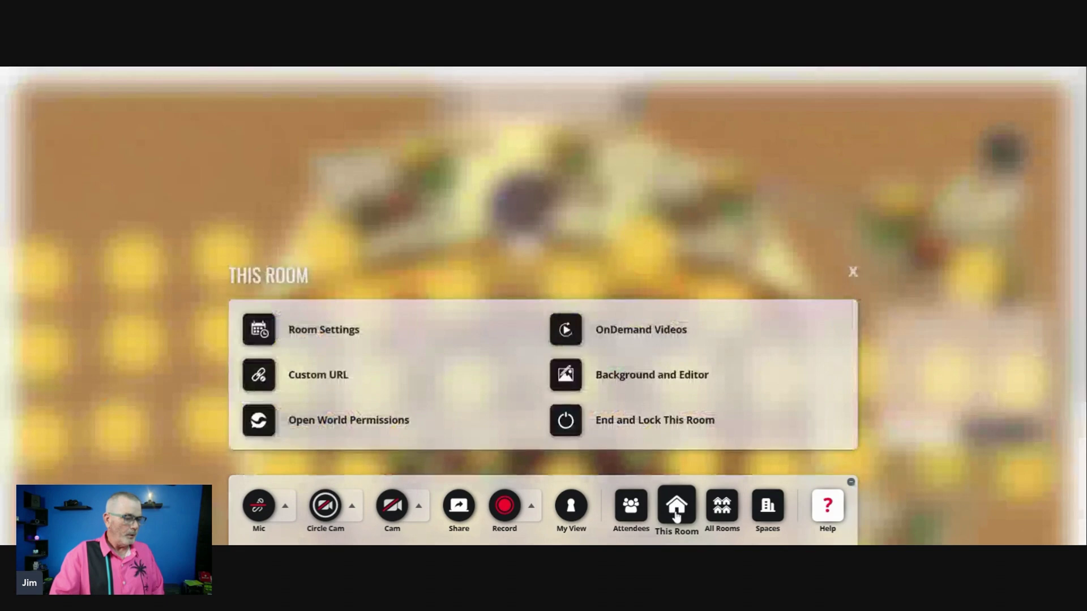
{"action": "left_click", "coordinate": [654, 382]}
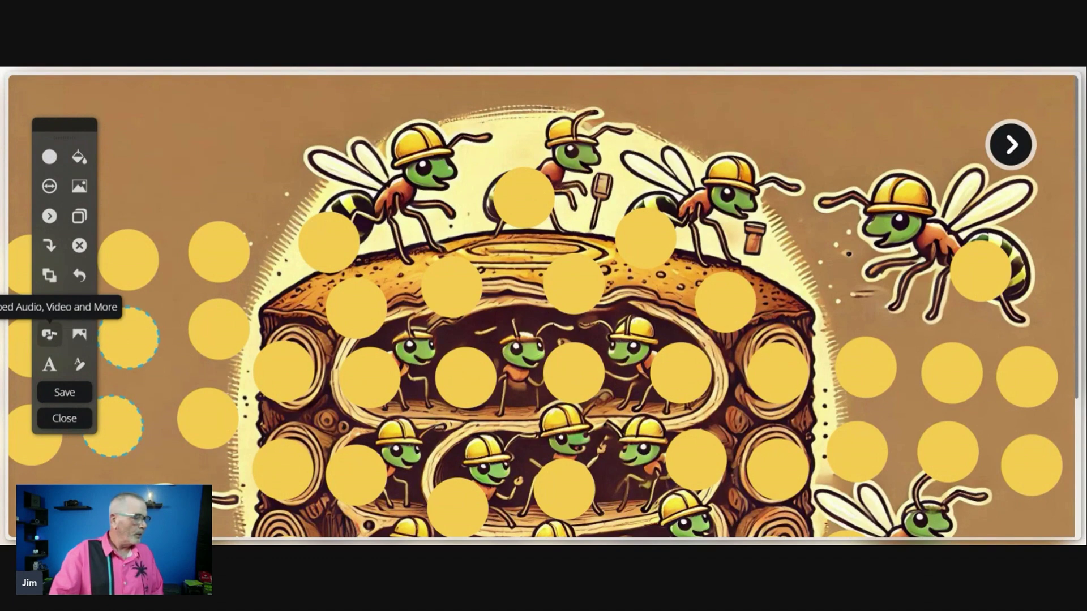
Embed the Luma event page in the room by pasting its iframe code
{"action": "left_click", "coordinate": [50, 337]}
{"action": "left_click", "coordinate": [435, 237]}
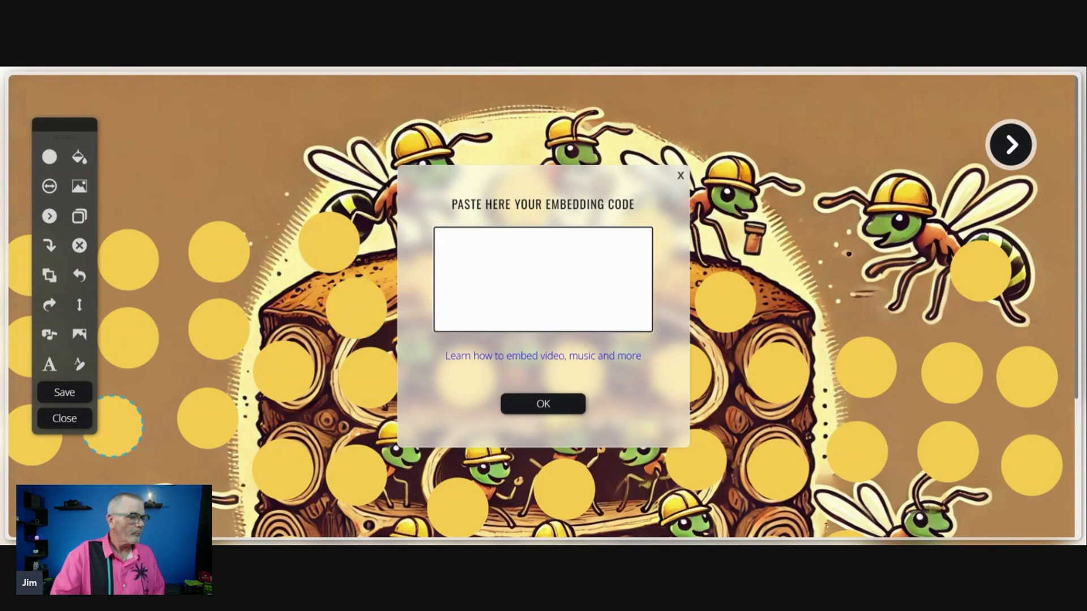
{"action": "key", "text": "ctrl+v"}
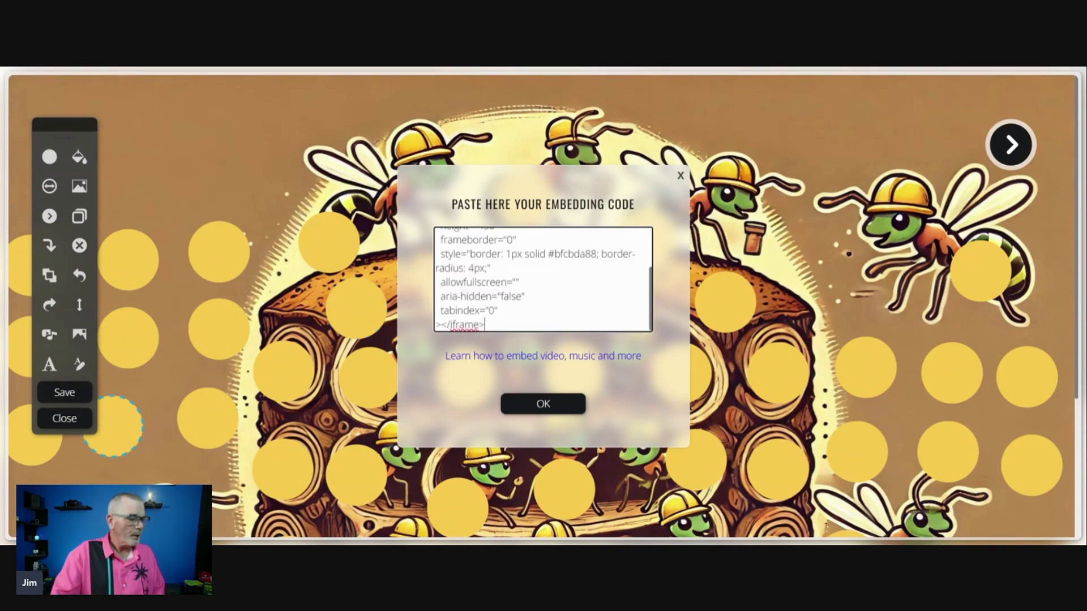
{"action": "left_click", "coordinate": [531, 405]}
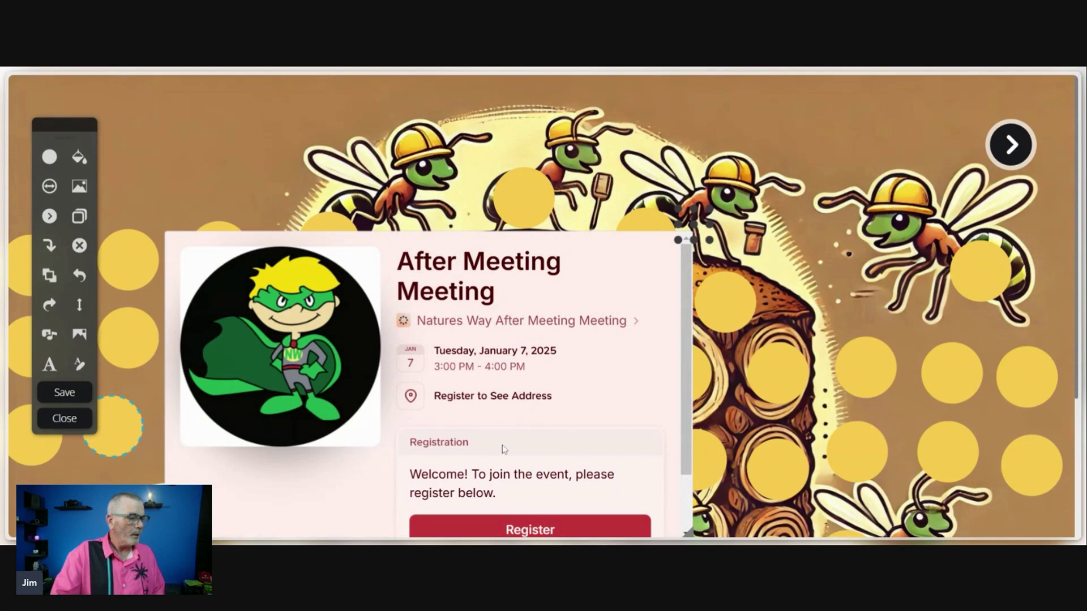
Move the embedded event page to the upper-left corner of the scene, make it a narrow panel, and save the room
{"action": "left_click_drag", "start_coordinate": [699, 240], "coordinate": [569, 84]}
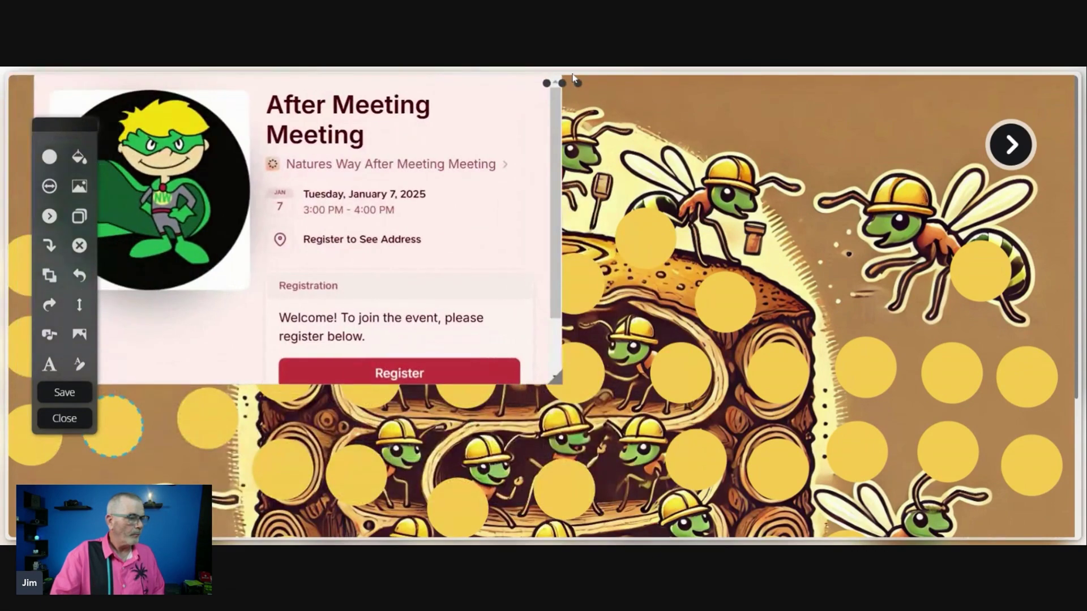
{"action": "left_click_drag", "start_coordinate": [557, 378], "coordinate": [487, 338]}
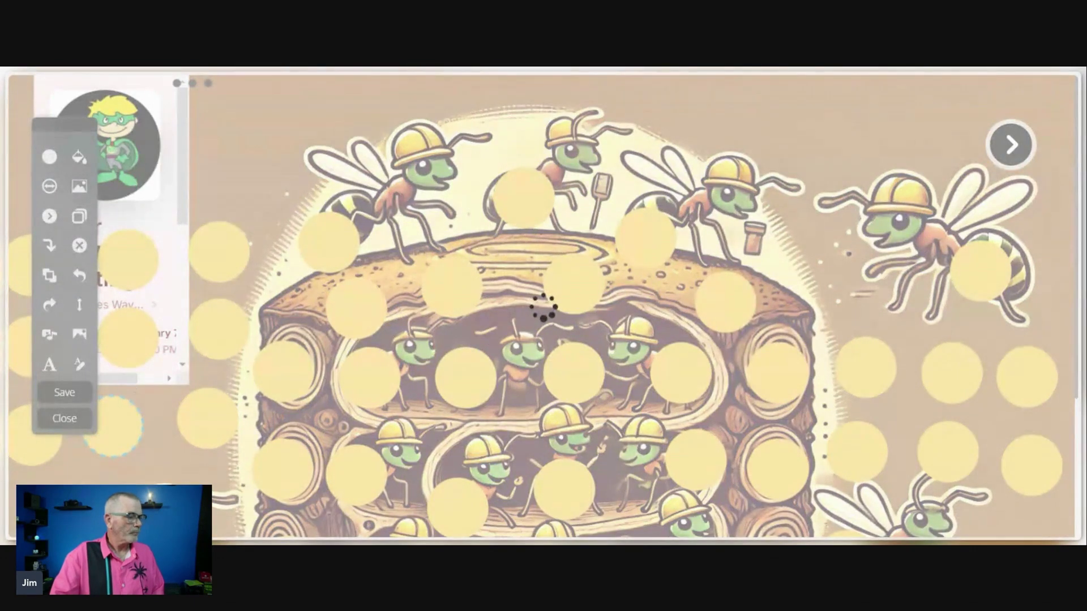
{"action": "left_click", "coordinate": [132, 383]}
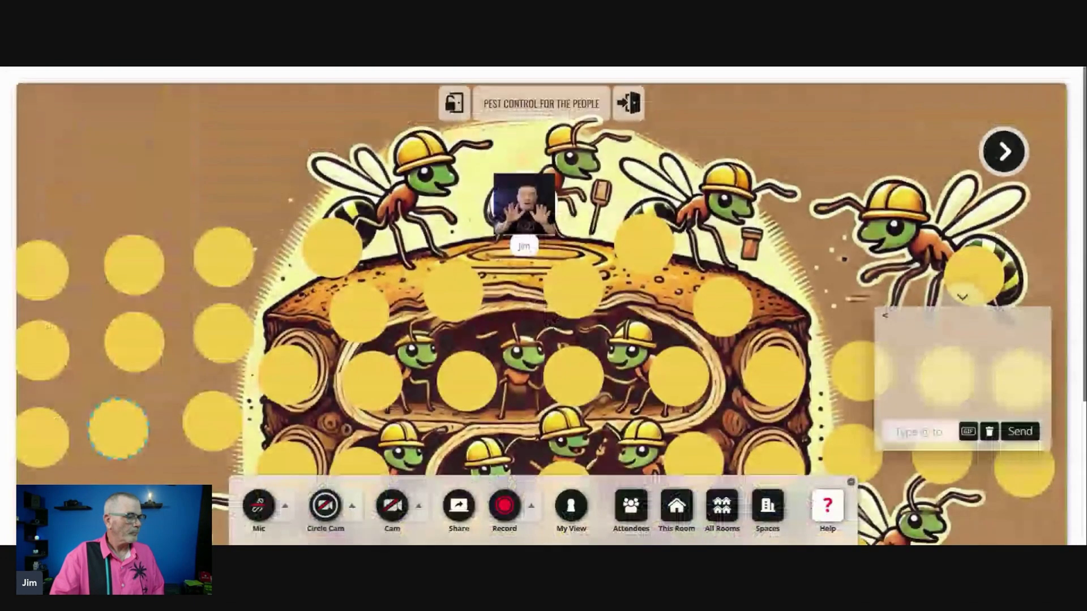
{"action": "mouse_move", "coordinate": [187, 243]}
{"action": "left_mouse_down"}
{"action": "mouse_move", "coordinate": [188, 352]}
{"action": "mouse_move", "coordinate": [187, 243]}
{"action": "left_mouse_up"}
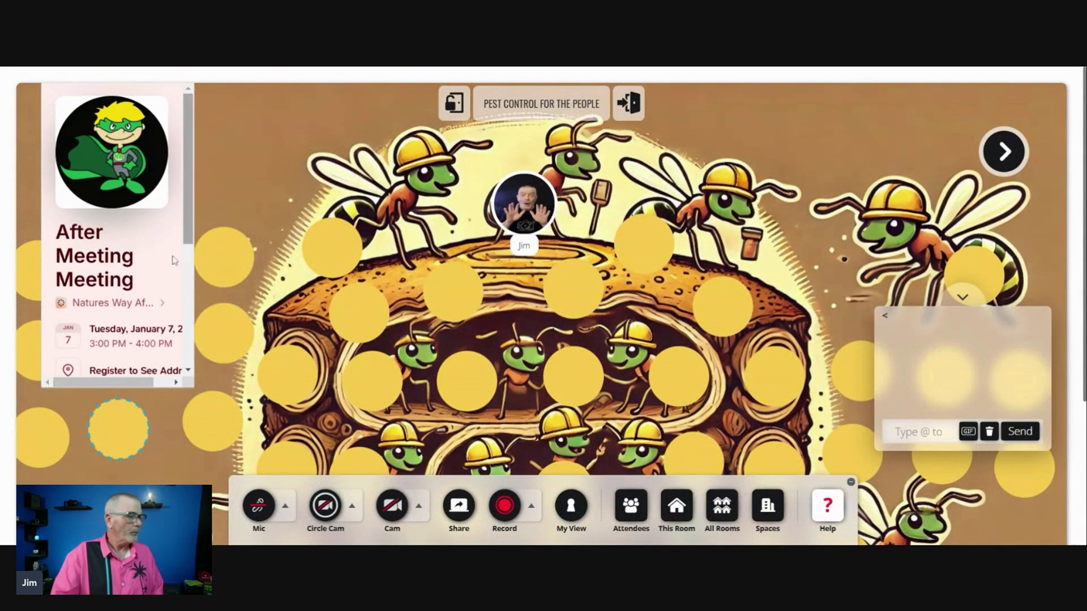
{"action": "left_click_drag", "start_coordinate": [134, 384], "coordinate": [106, 385]}
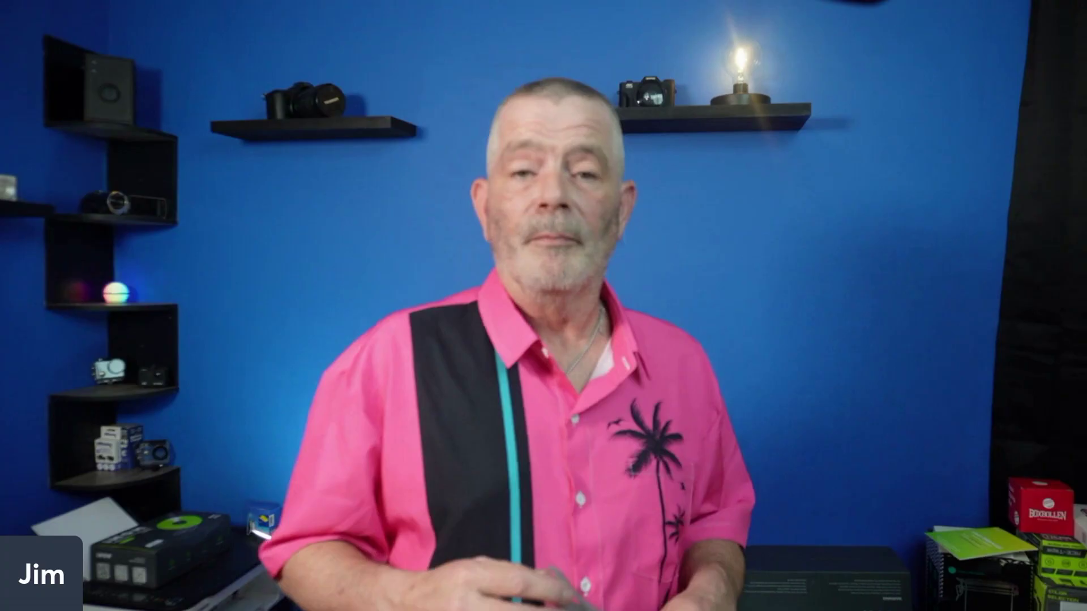